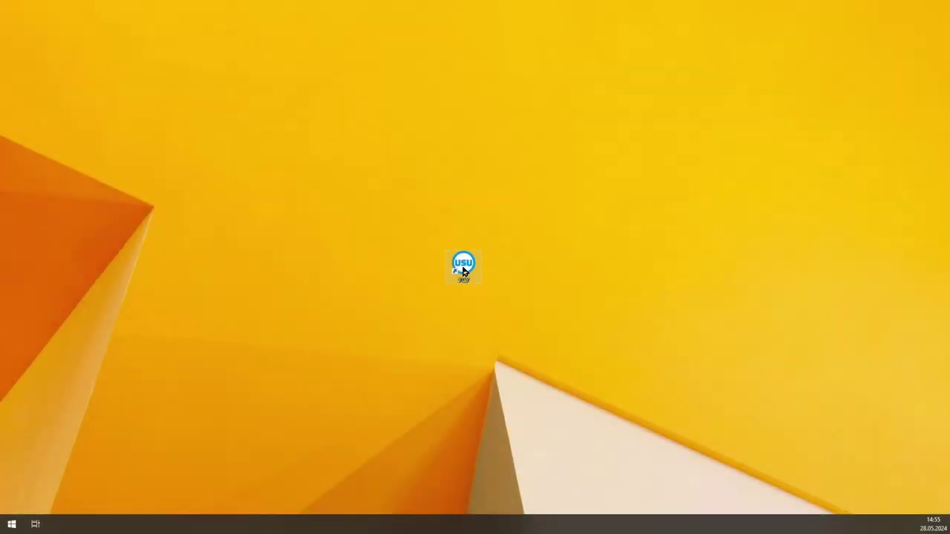
# Launch the USU program from the desktop and log in with the user's login name.
pyautogui.doubleClick(464, 271)
pyautogui.doubleClick(460, 295)
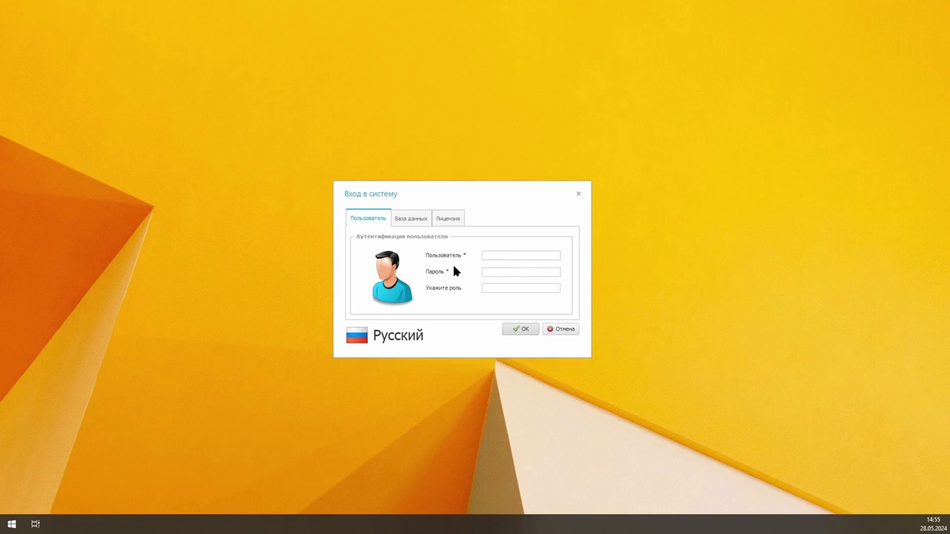
pyautogui.write('NIKOLAY')
pyautogui.click(517, 330)
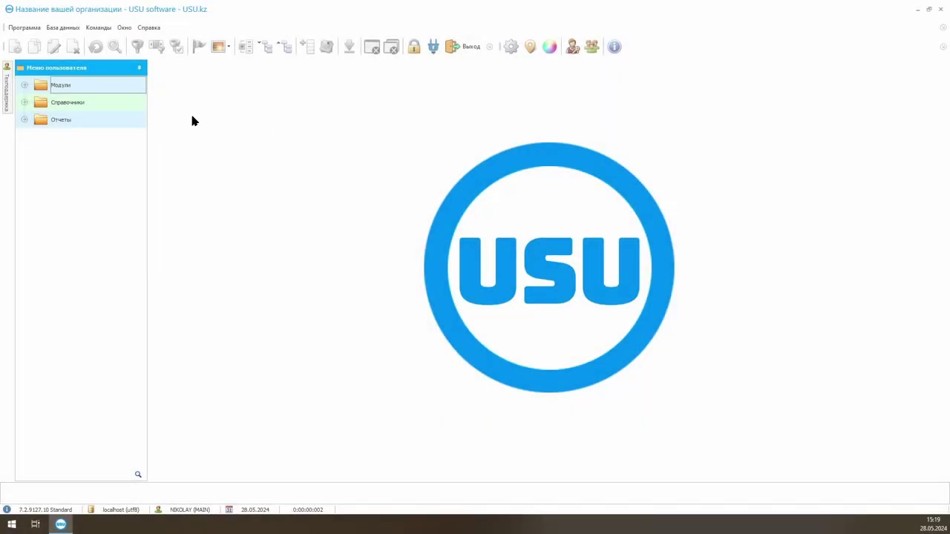
# Open the Номенклатура directory under Справочники, Товар.
pyautogui.doubleClick(107, 106)
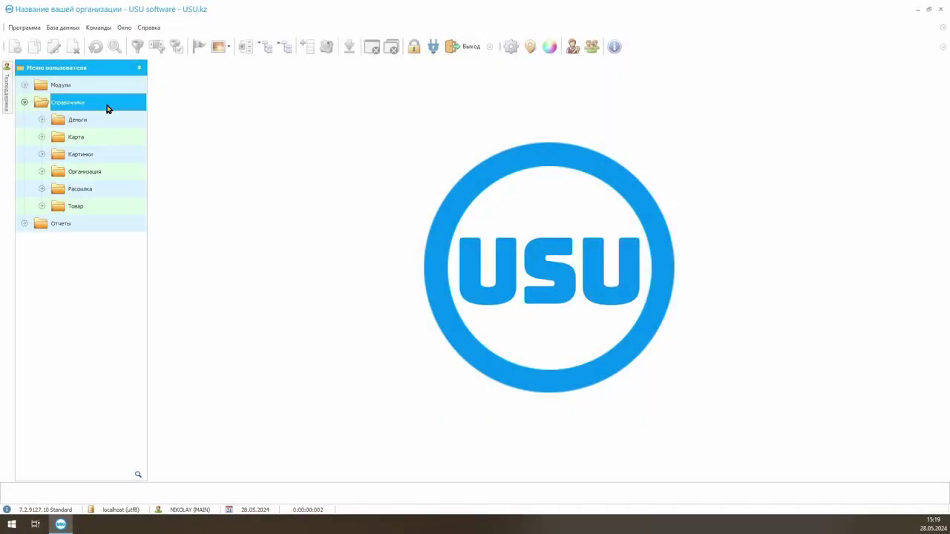
pyautogui.doubleClick(119, 205)
pyautogui.click(125, 241)
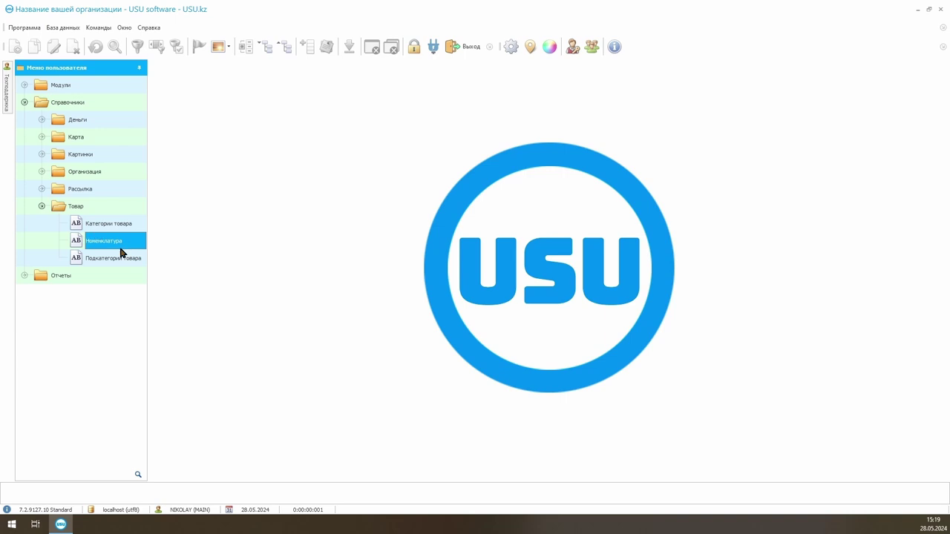
pyautogui.doubleClick(126, 245)
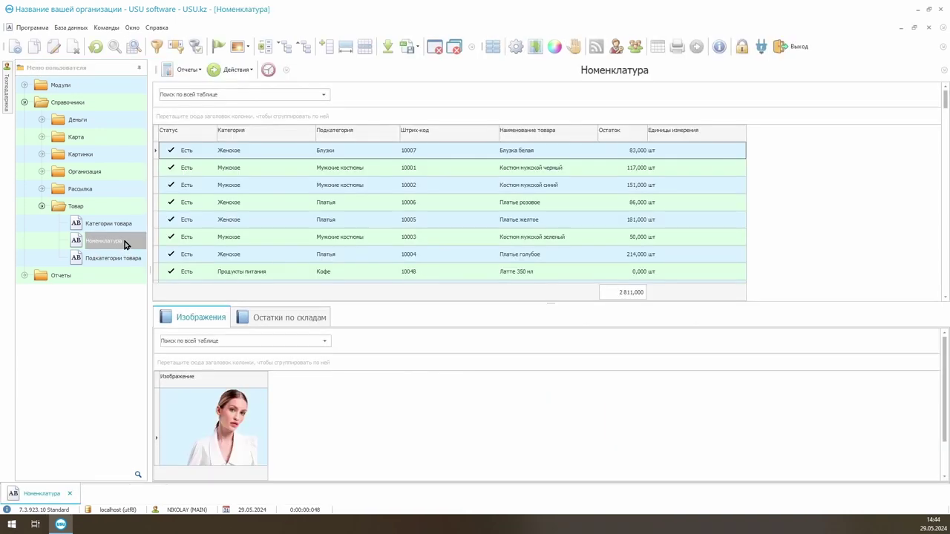
# Examine the categories and subcategories assigned to the products in the nomenclature table.
pyautogui.click(253, 151)
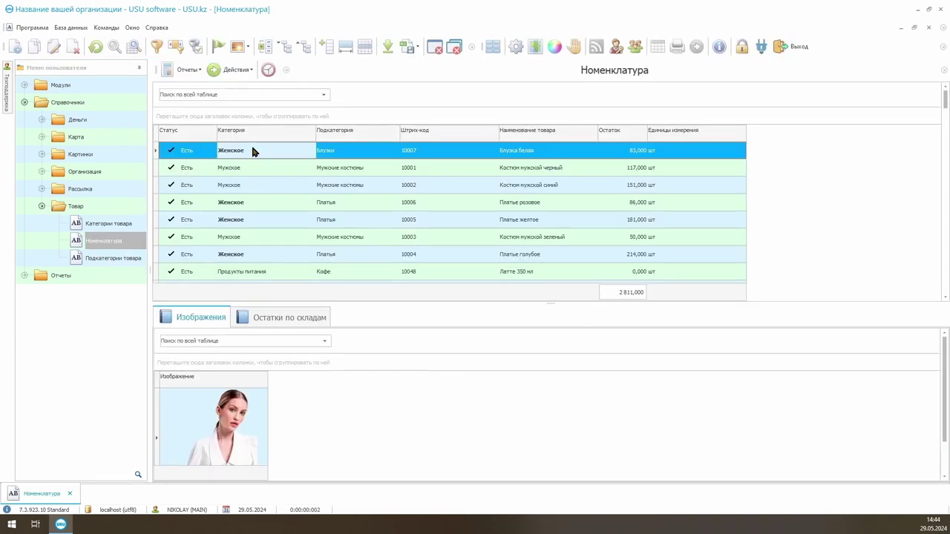
pyautogui.click(244, 169)
pyautogui.click(242, 186)
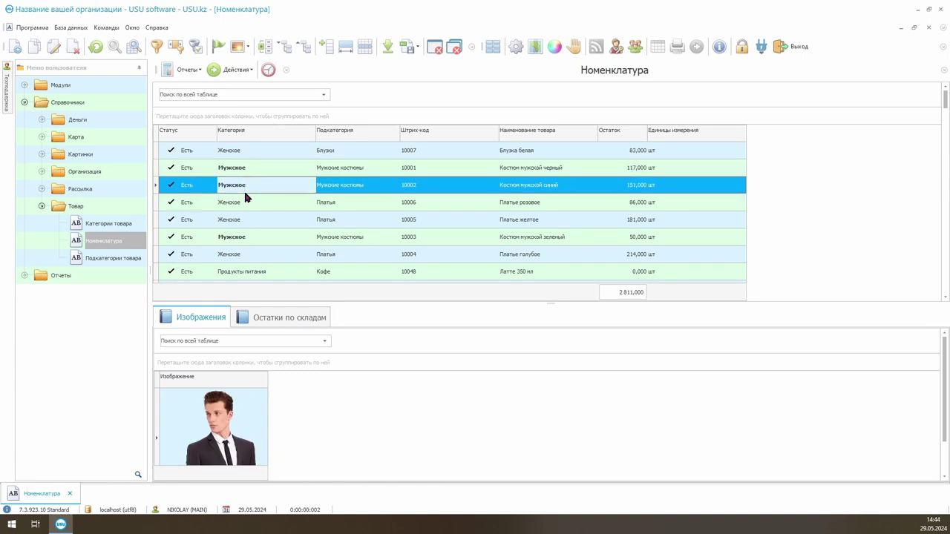
pyautogui.click(250, 208)
pyautogui.click(337, 150)
pyautogui.click(341, 168)
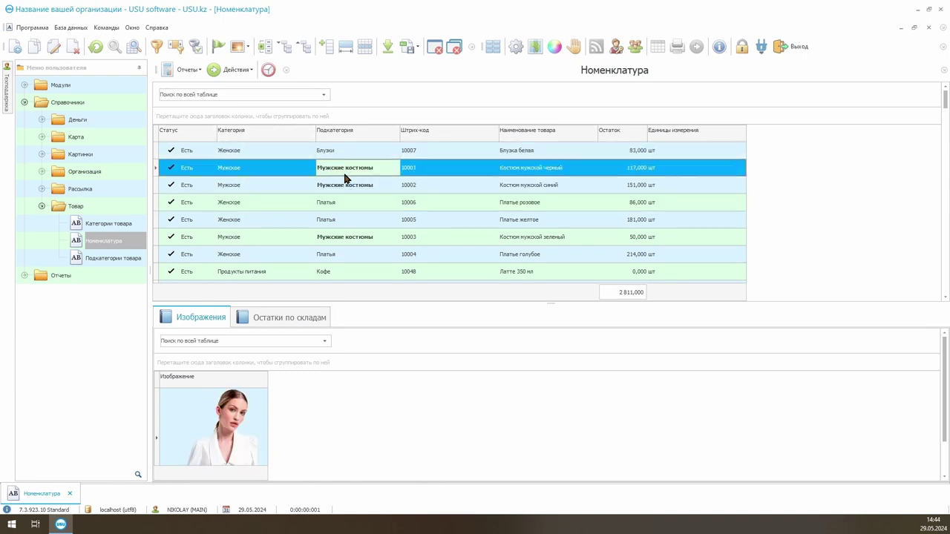
pyautogui.click(345, 184)
pyautogui.click(347, 202)
pyautogui.click(352, 225)
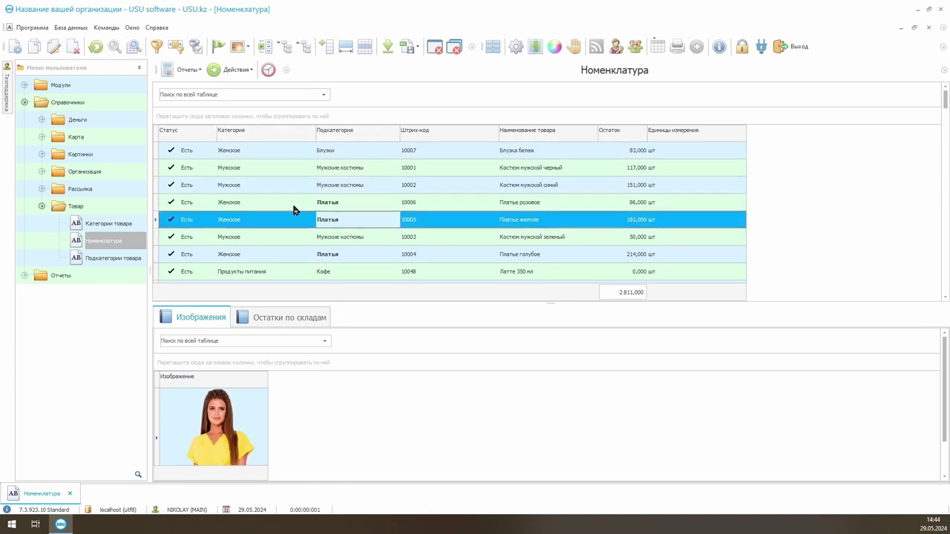
# Examine the stock by warehouse for the products Блузка белая, Костюм мужской черный and Платье розовое.
pyautogui.click(636, 151)
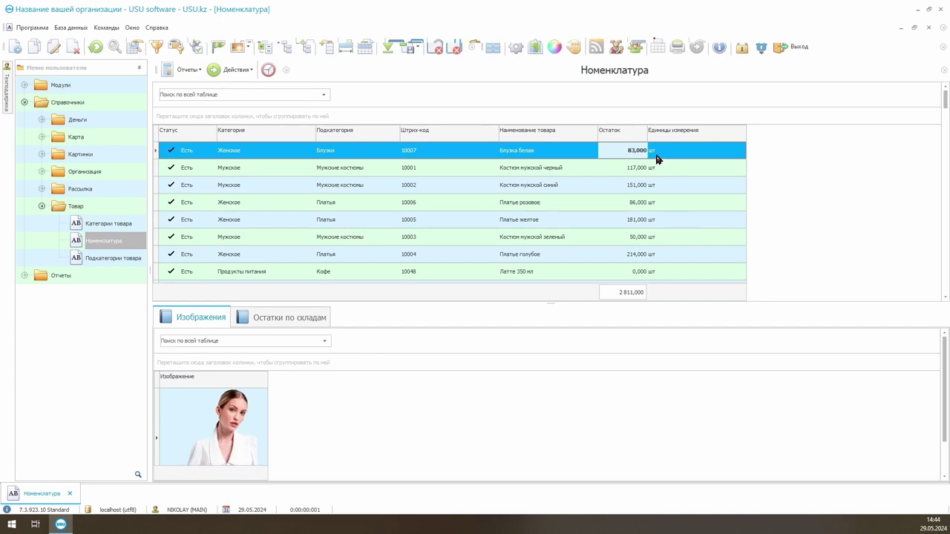
pyautogui.click(289, 320)
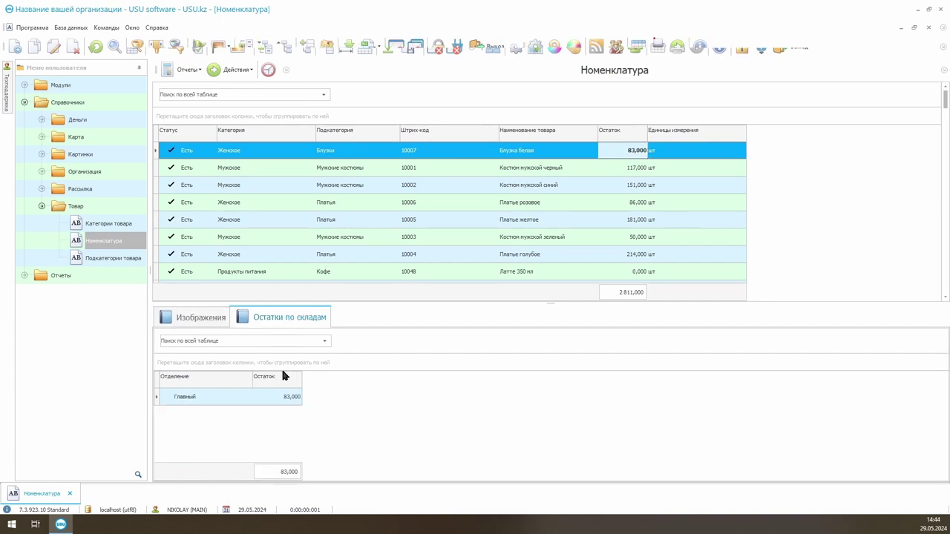
pyautogui.click(669, 170)
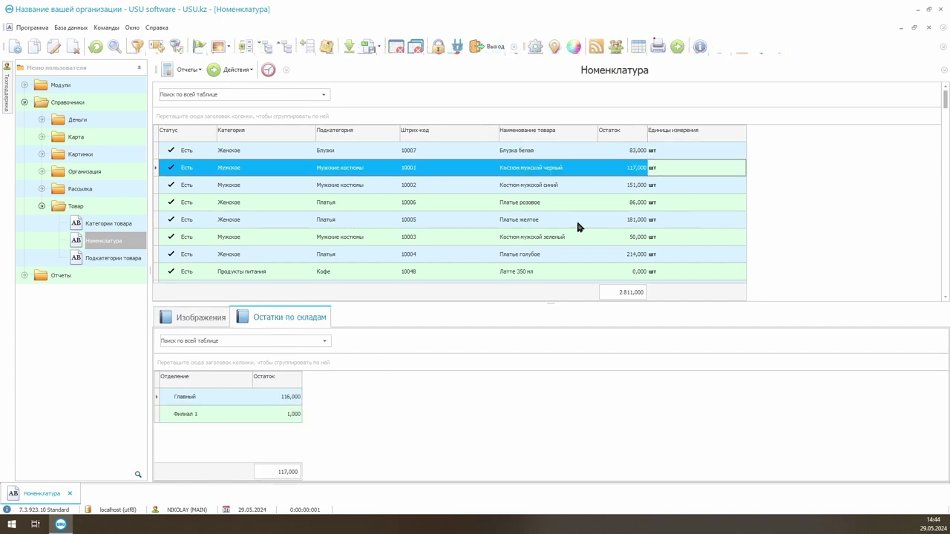
pyautogui.click(295, 397)
pyautogui.click(295, 413)
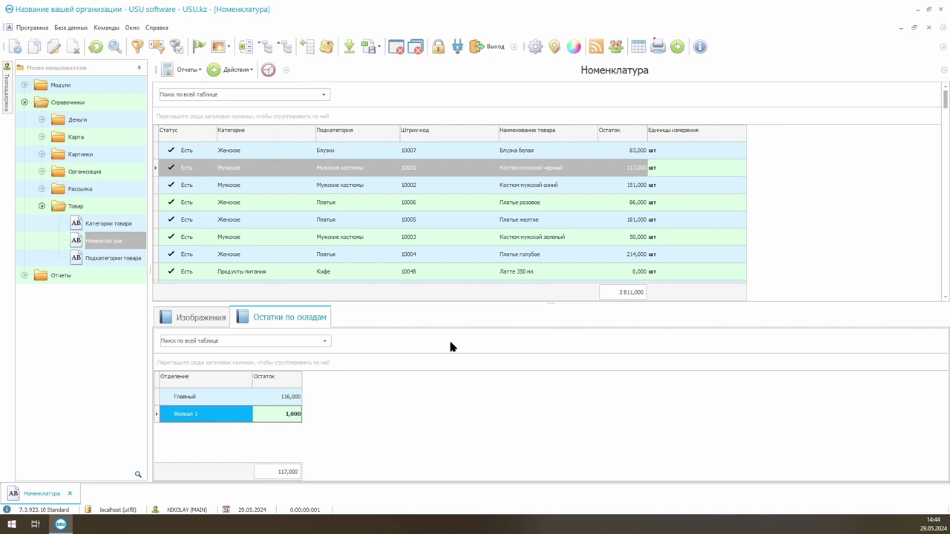
pyautogui.click(644, 206)
pyautogui.click(289, 411)
pyautogui.click(289, 432)
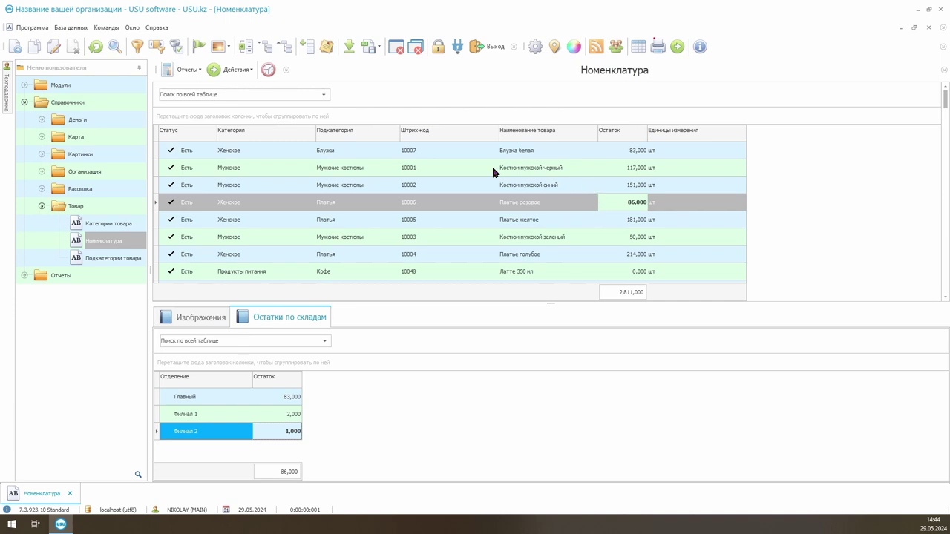
# Search the whole nomenclature table for "Платье желтое" and view that product's image.
pyautogui.click(426, 148)
pyautogui.click(236, 94)
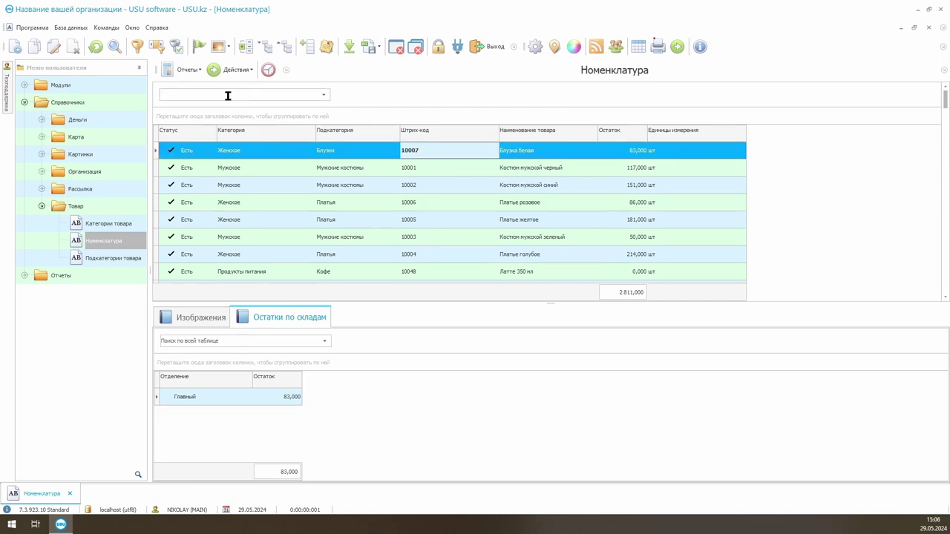
pyautogui.write('Платье желтое')
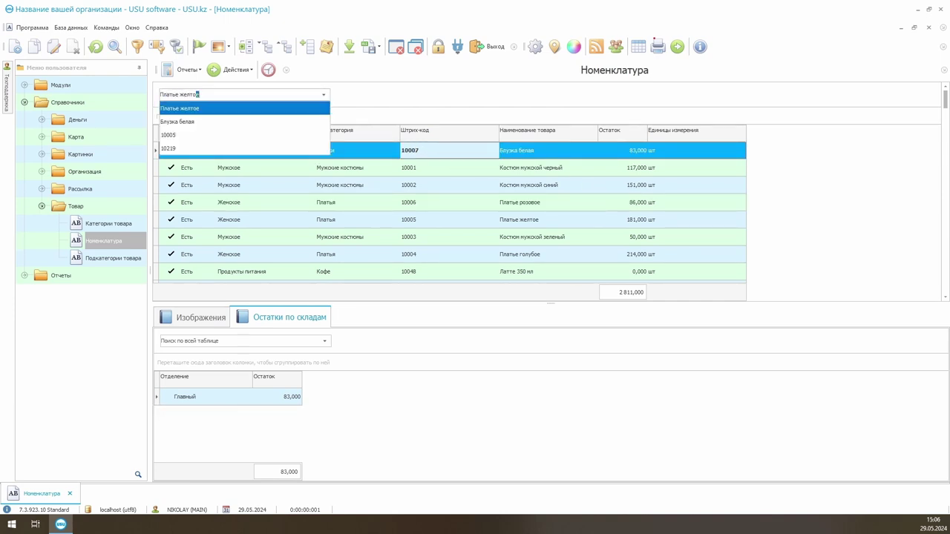
pyautogui.press('Return')
pyautogui.click(245, 151)
pyautogui.click(200, 317)
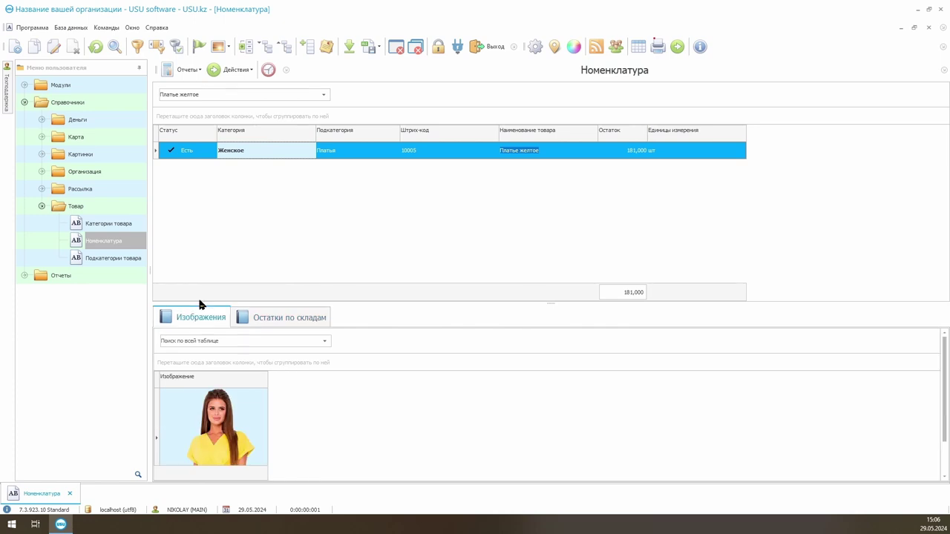
pyautogui.click(205, 151)
pyautogui.click(538, 151)
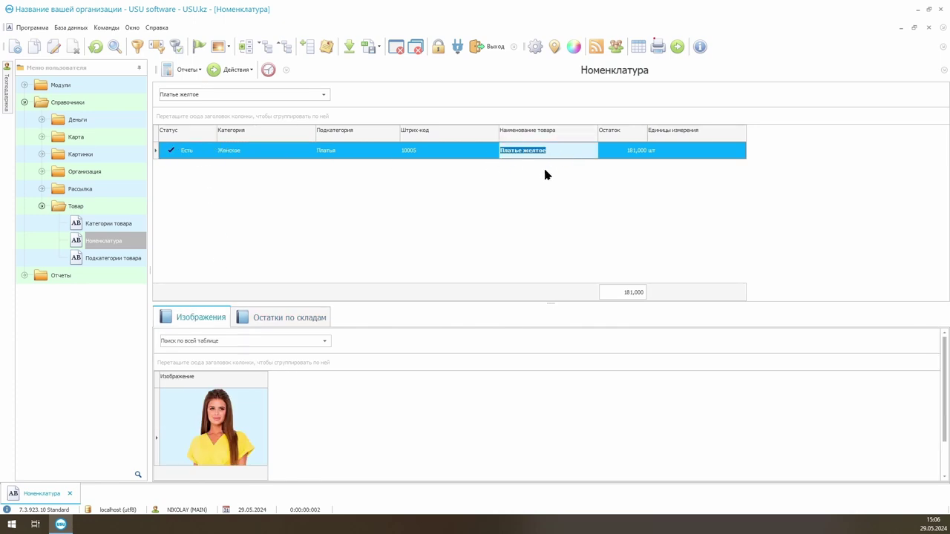
# Search the nomenclature table by the barcode 10007 and check the product's name and barcode.
pyautogui.click(233, 95)
pyautogui.write('10007')
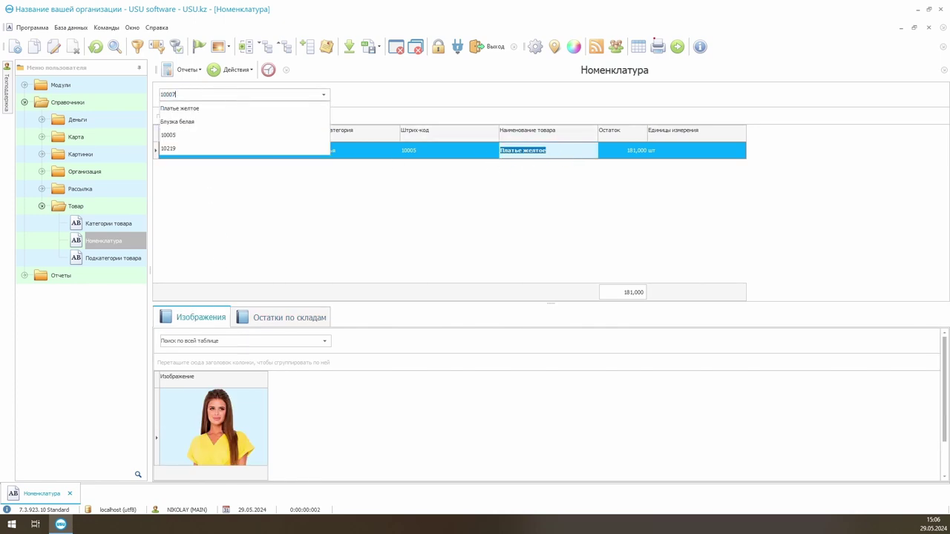
pyautogui.press('Return')
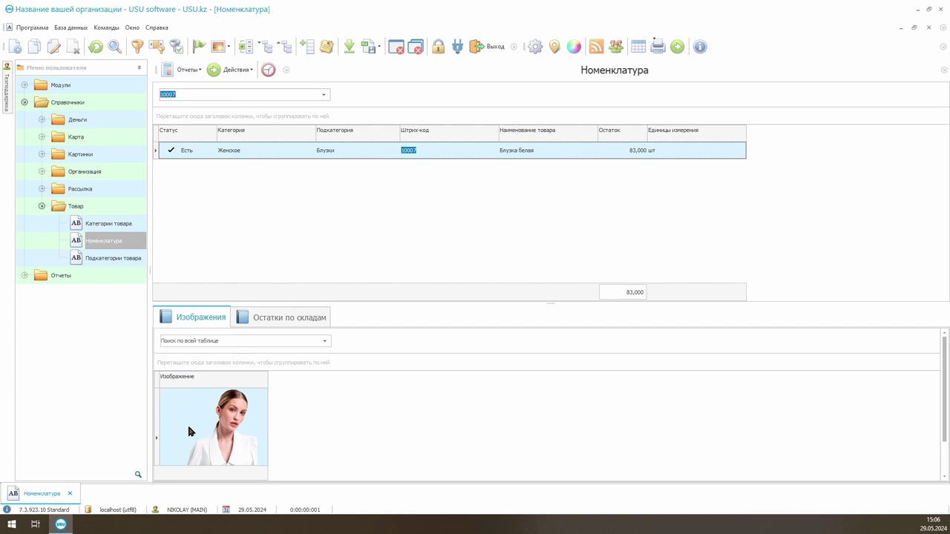
pyautogui.click(528, 151)
pyautogui.click(414, 145)
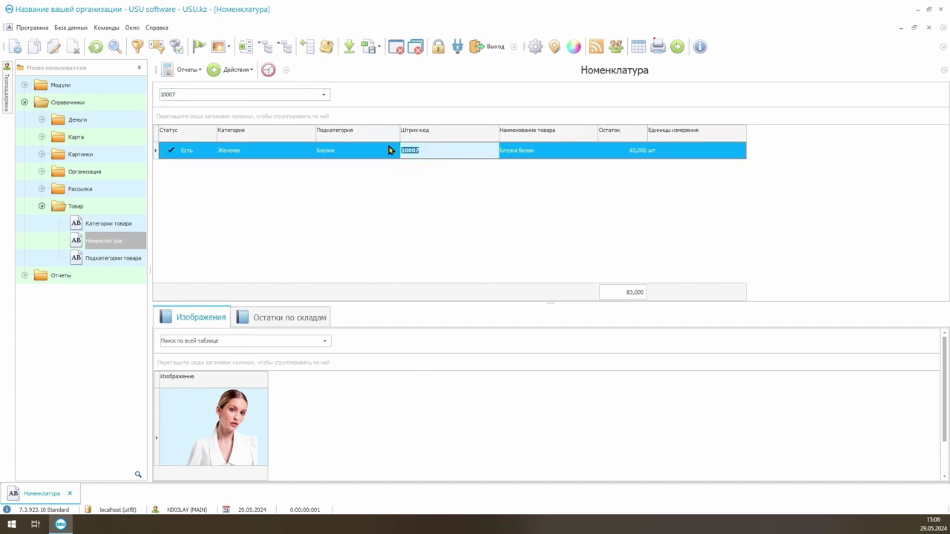
# Generate the Этикетка label report for the product Блузка белая, view it and close it.
pyautogui.click(186, 70)
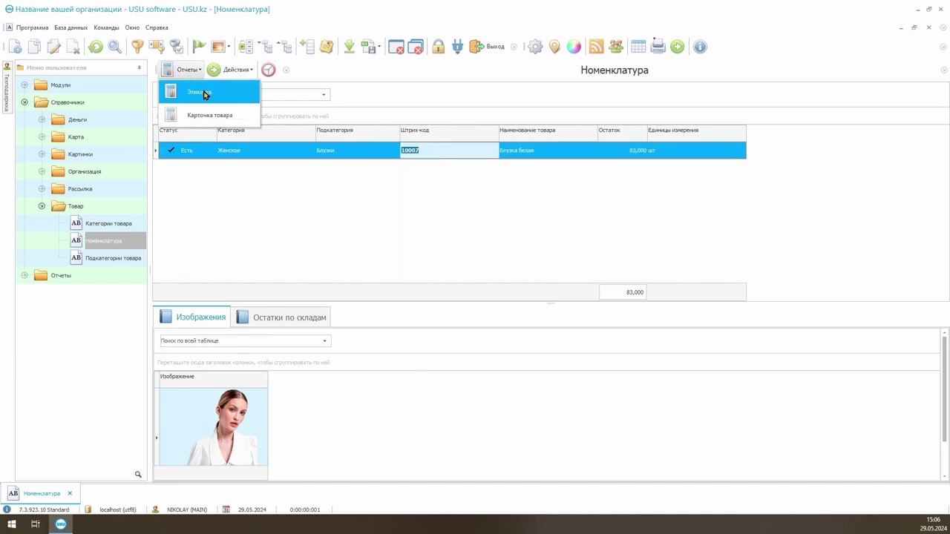
pyautogui.click(199, 92)
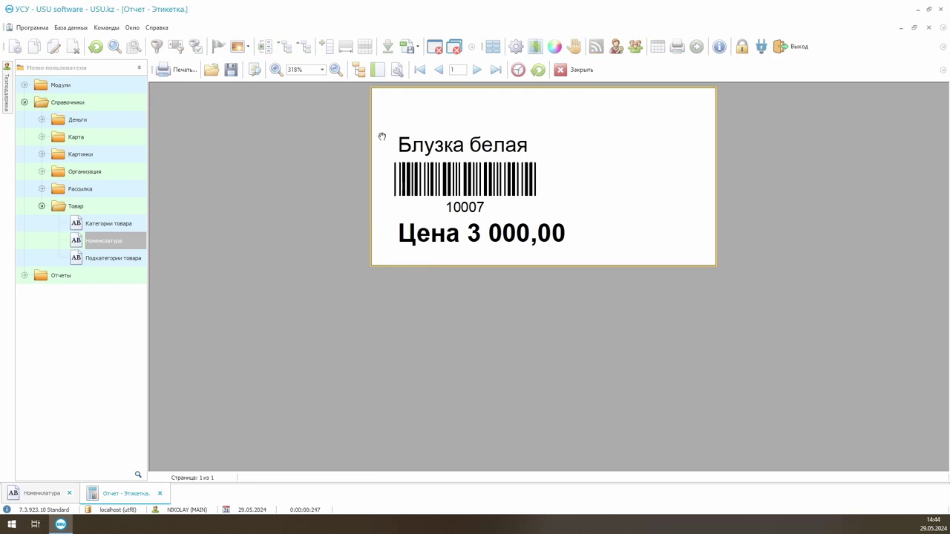
pyautogui.click(578, 71)
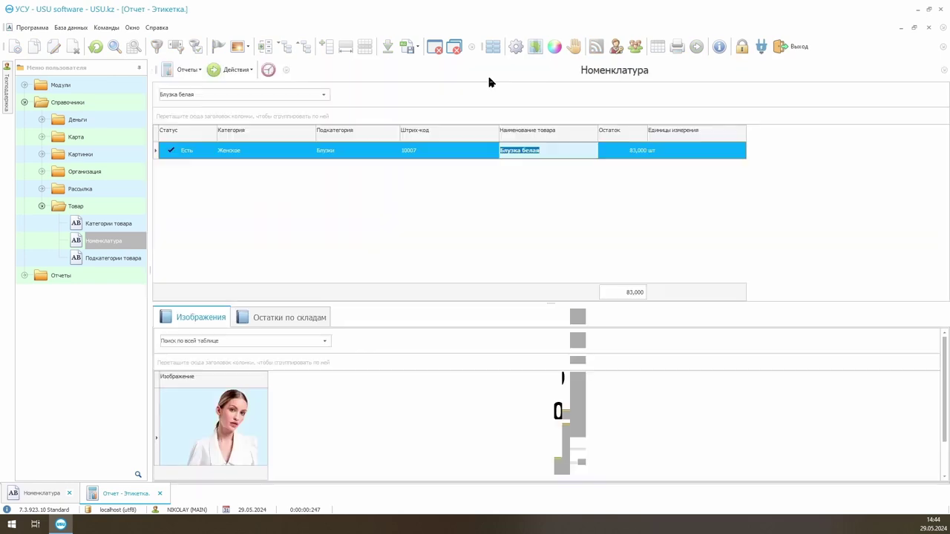
# Generate the Карточка товара report for Блузка белая with the default parameters, review its stock and movement tables, and close it.
pyautogui.click(184, 70)
pyautogui.click(190, 113)
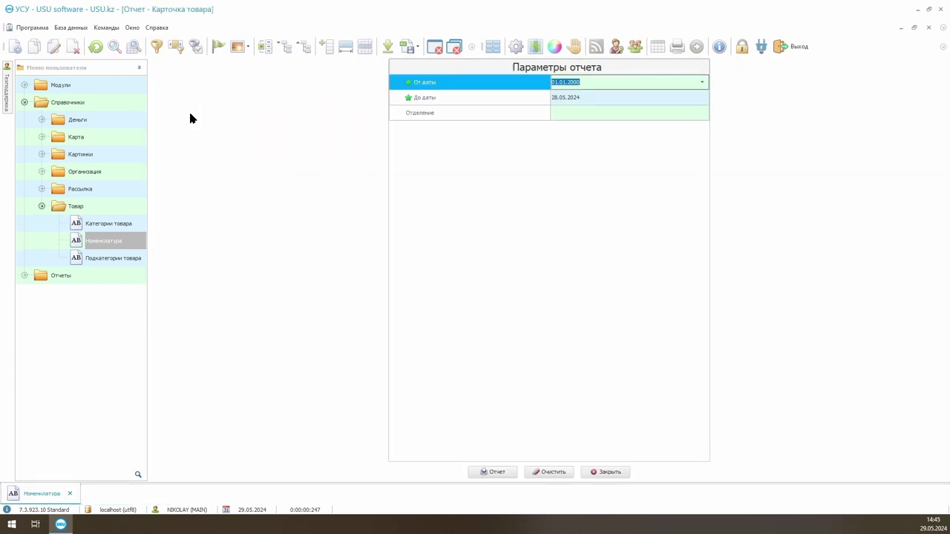
pyautogui.click(483, 473)
pyautogui.scroll(-3, 704, 226)
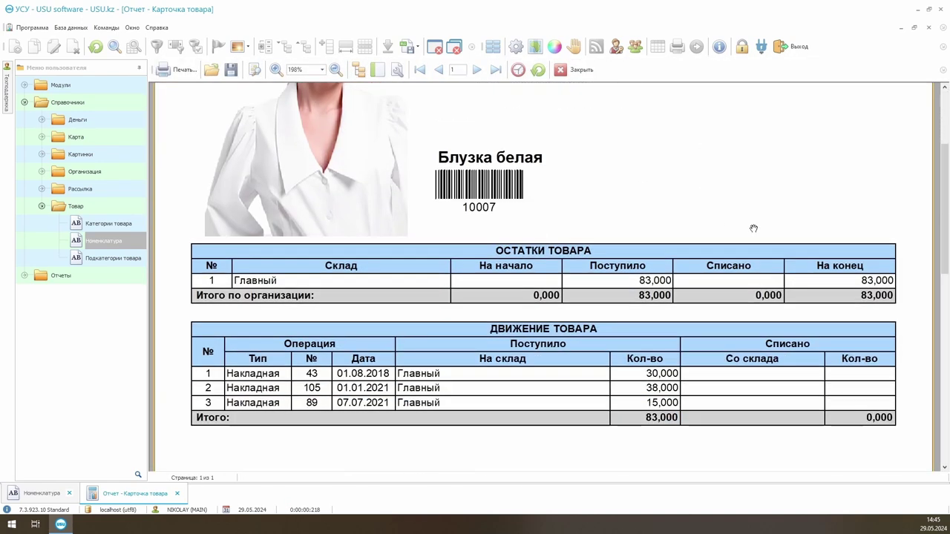
pyautogui.scroll(-1, 753, 229)
pyautogui.scroll(3, 771, 231)
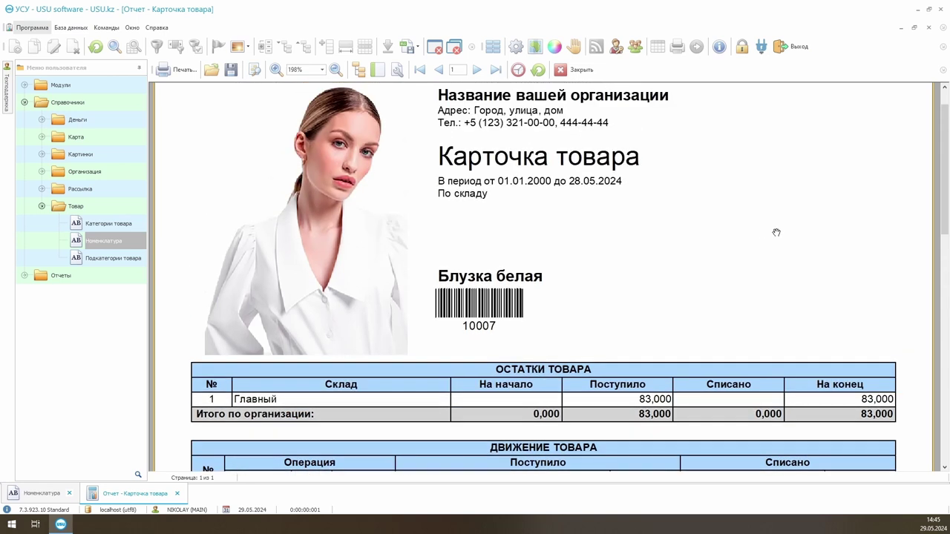
pyautogui.click(580, 69)
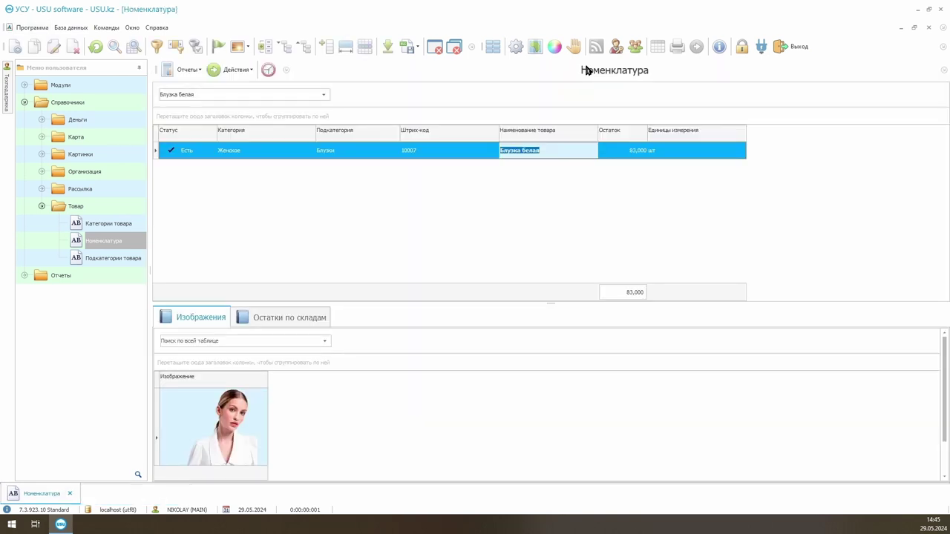
# Start a new nomenclature record and set its subcategory to Мужские костюмы.
pyautogui.rightClick(523, 192)
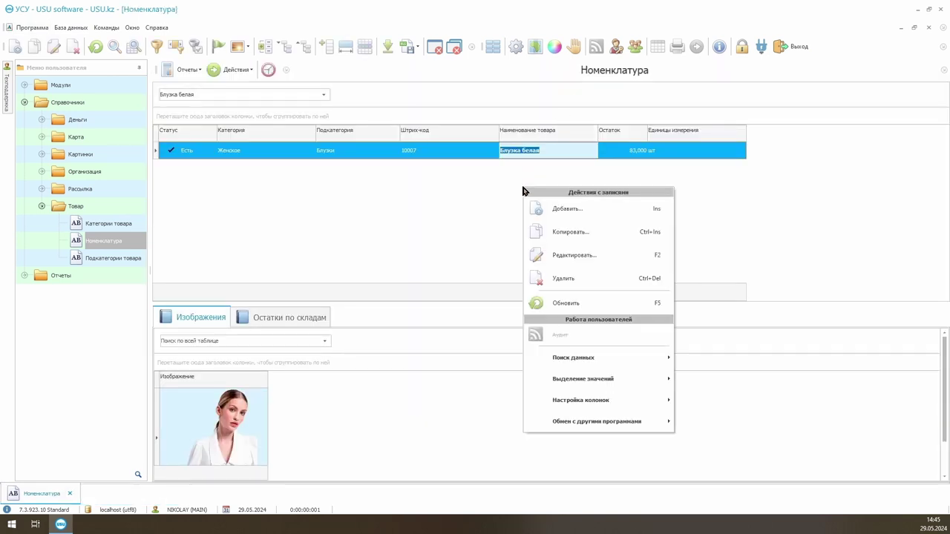
pyautogui.click(591, 215)
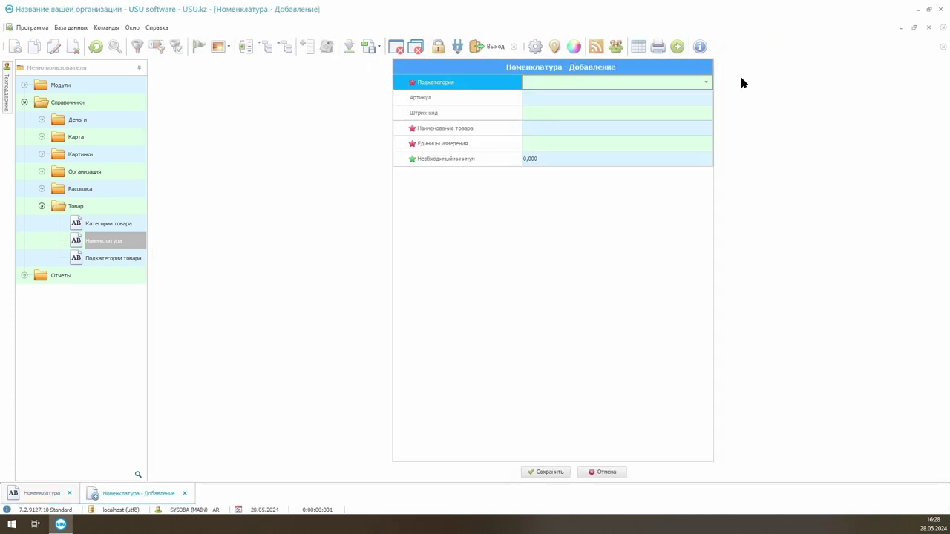
pyautogui.click(706, 82)
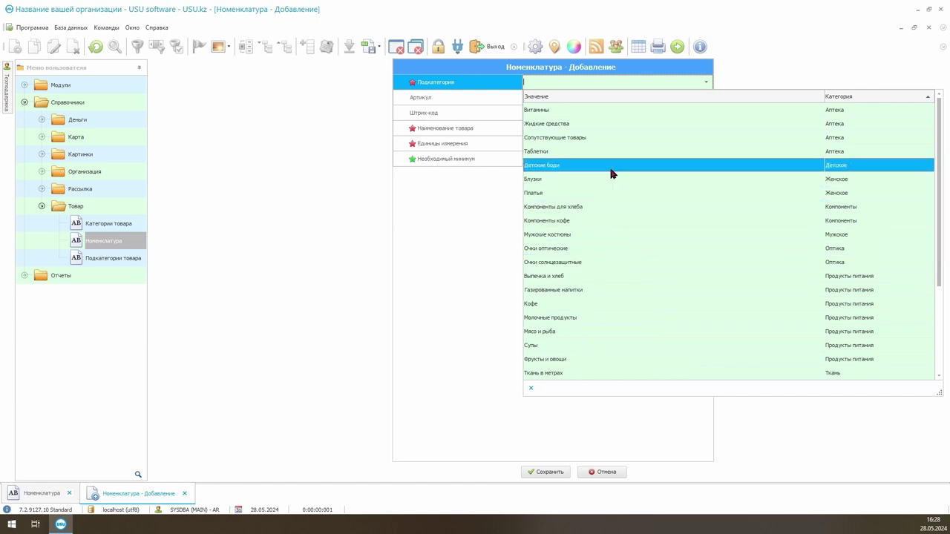
pyautogui.click(583, 234)
# Name the new product "Костюм серый мужской", set its unit of measure to шт, and save the record.
pyautogui.click(577, 140)
pyautogui.click(578, 126)
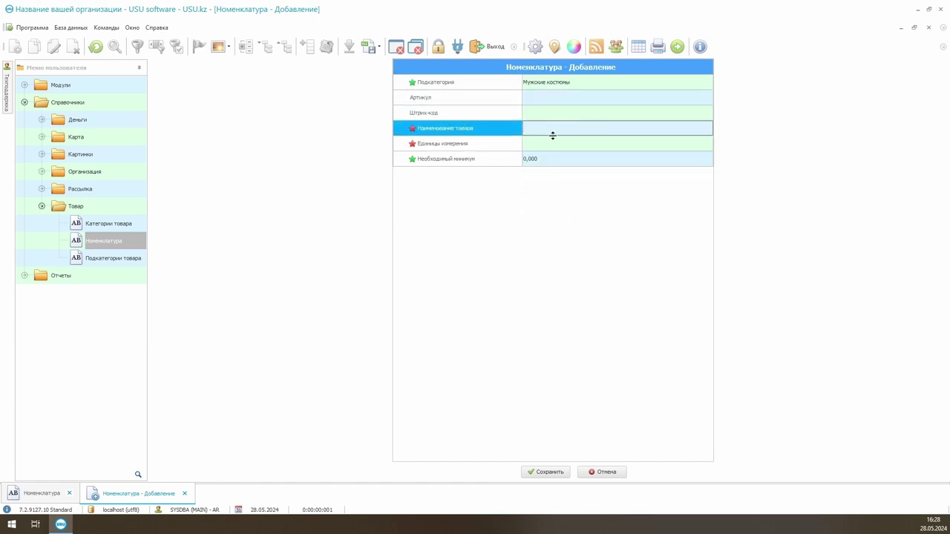
pyautogui.write('Костюм серый мужской')
pyautogui.click(553, 143)
pyautogui.click(562, 143)
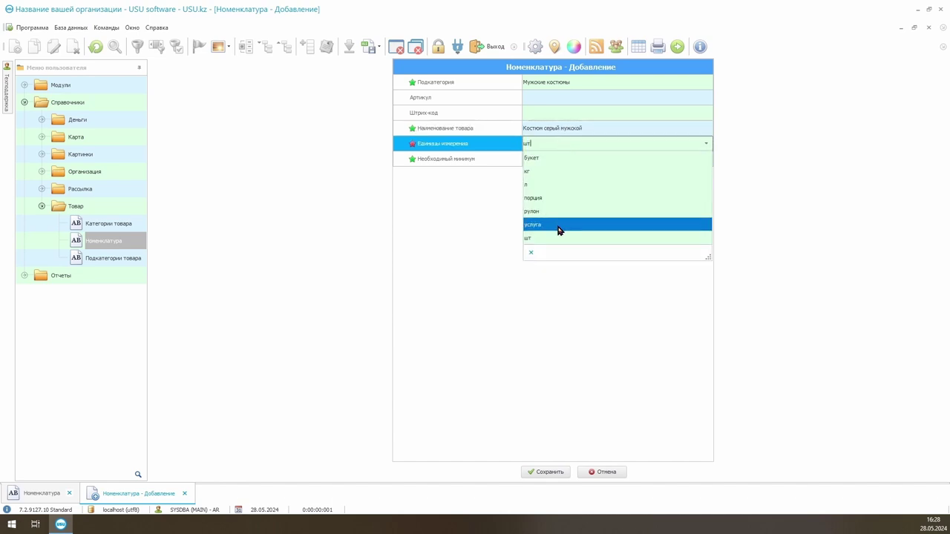
pyautogui.click(561, 237)
pyautogui.click(569, 158)
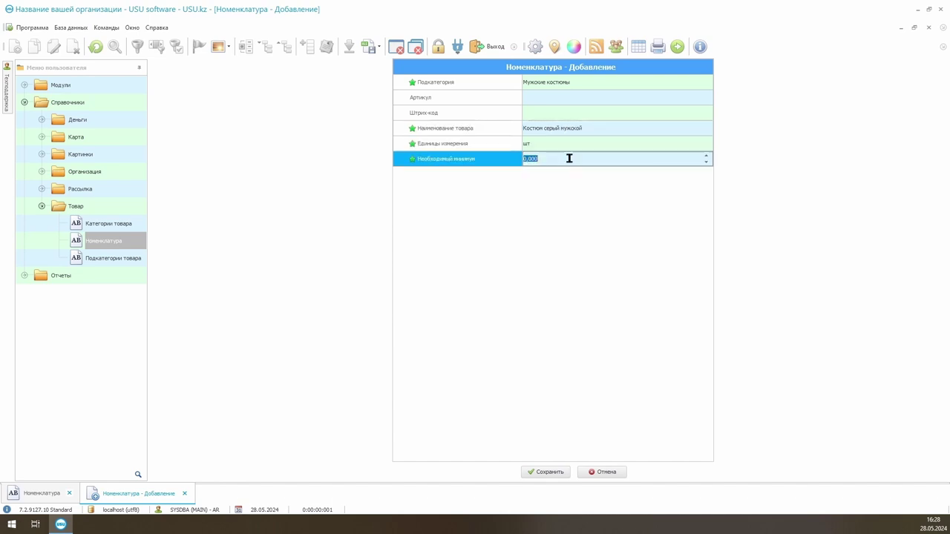
pyautogui.click(550, 472)
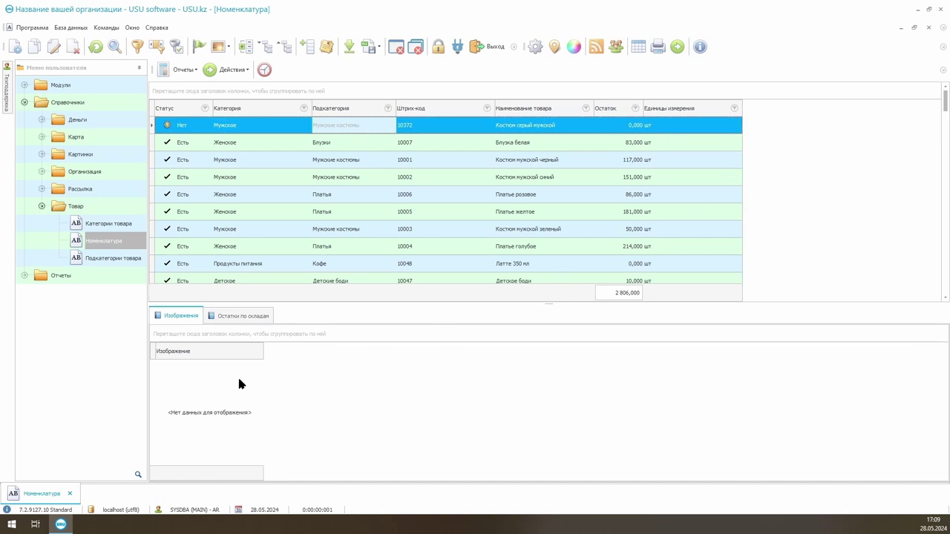
# Add the image file Костюм серый to the new product Костюм серый мужской and save the image record.
pyautogui.rightClick(231, 420)
pyautogui.click(286, 19)
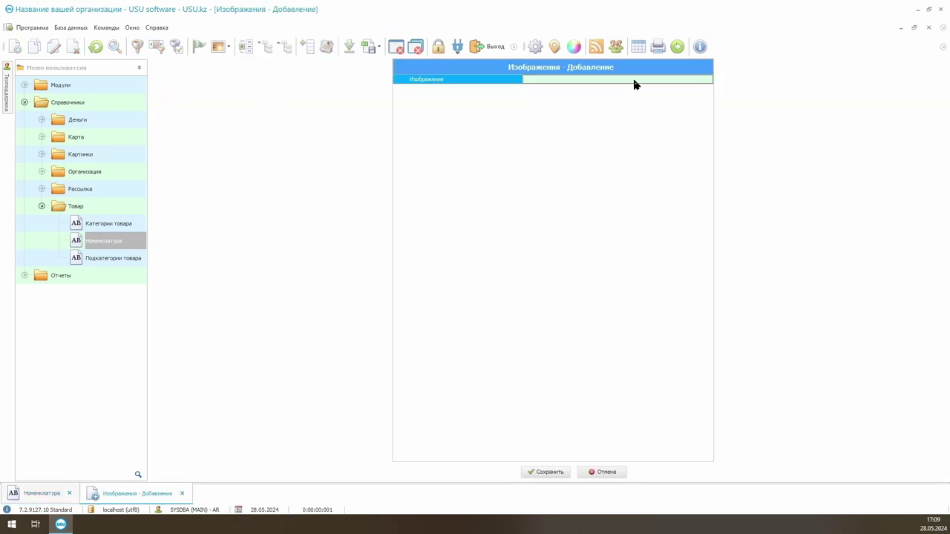
pyautogui.rightClick(634, 85)
pyautogui.click(662, 129)
pyautogui.doubleClick(120, 99)
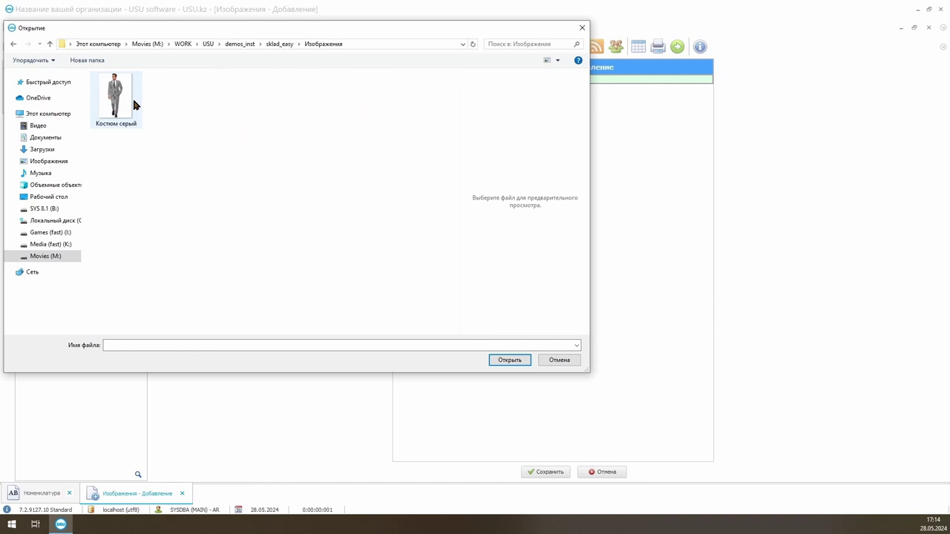
pyautogui.doubleClick(126, 93)
pyautogui.moveTo(509, 87); pyautogui.dragTo(521, 344)
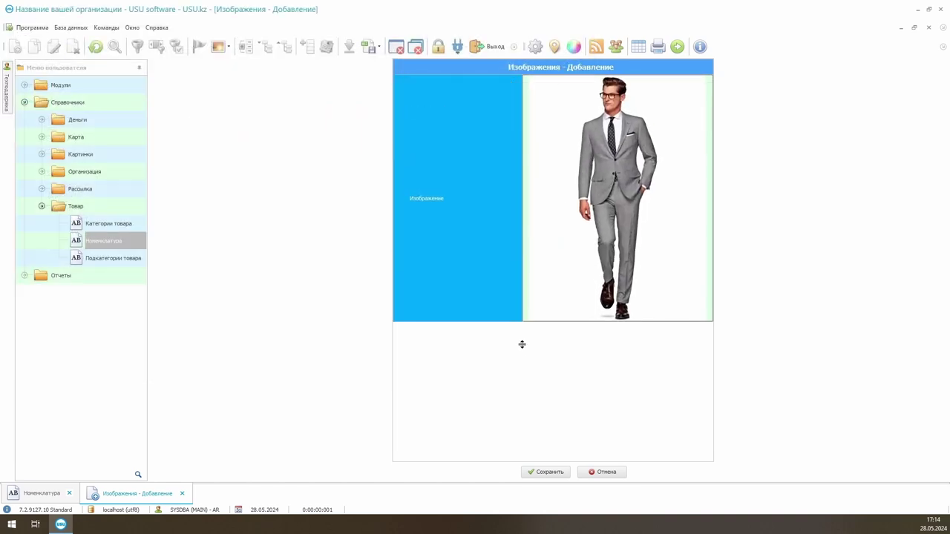
pyautogui.click(549, 470)
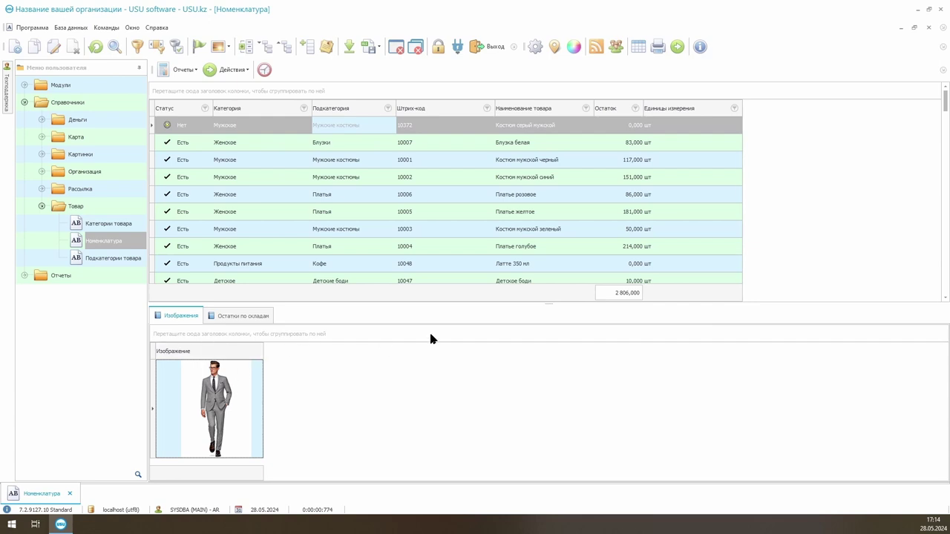
# Enlarge the Изображения section and its picture cell so the grey suit image displays larger.
pyautogui.moveTo(544, 303); pyautogui.dragTo(530, 272)
pyautogui.moveTo(153, 427); pyautogui.dragTo(156, 466)
pyautogui.moveTo(264, 320); pyautogui.dragTo(274, 319)
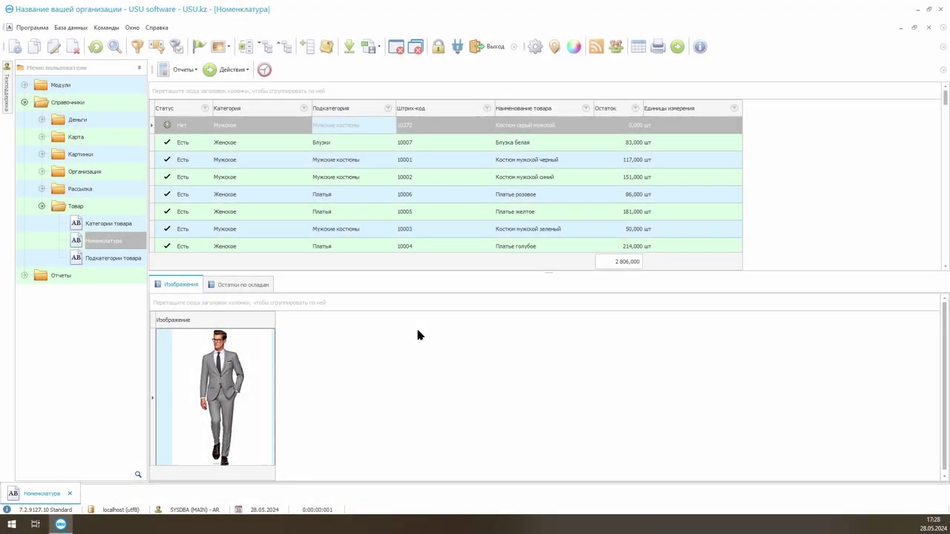
# Open the Товар module under Модули > Склад and give its upper table of records more height.
pyautogui.click(24, 102)
pyautogui.click(24, 85)
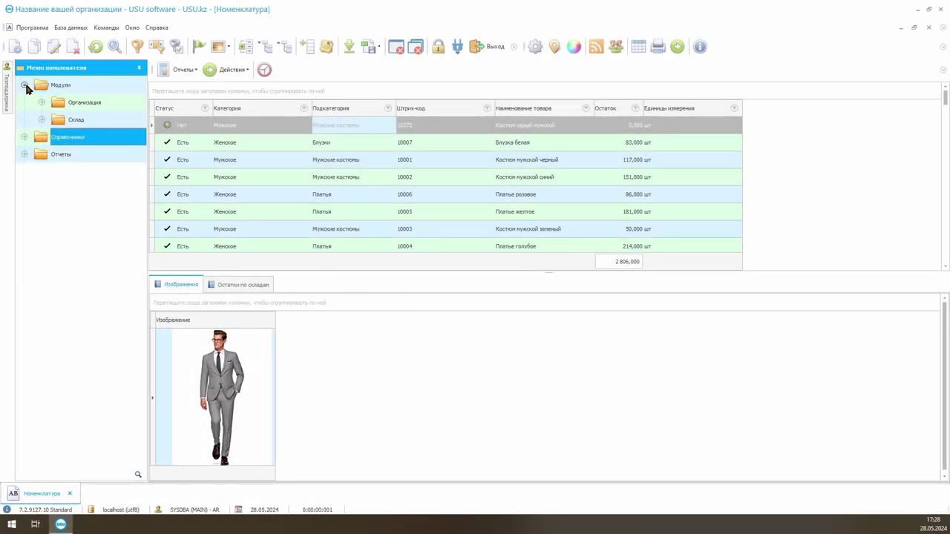
pyautogui.doubleClick(74, 119)
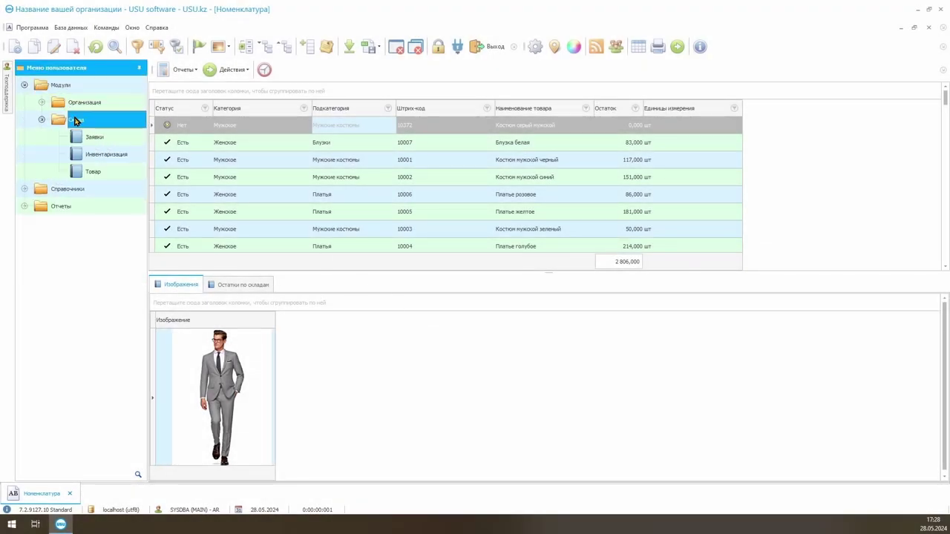
pyautogui.doubleClick(104, 169)
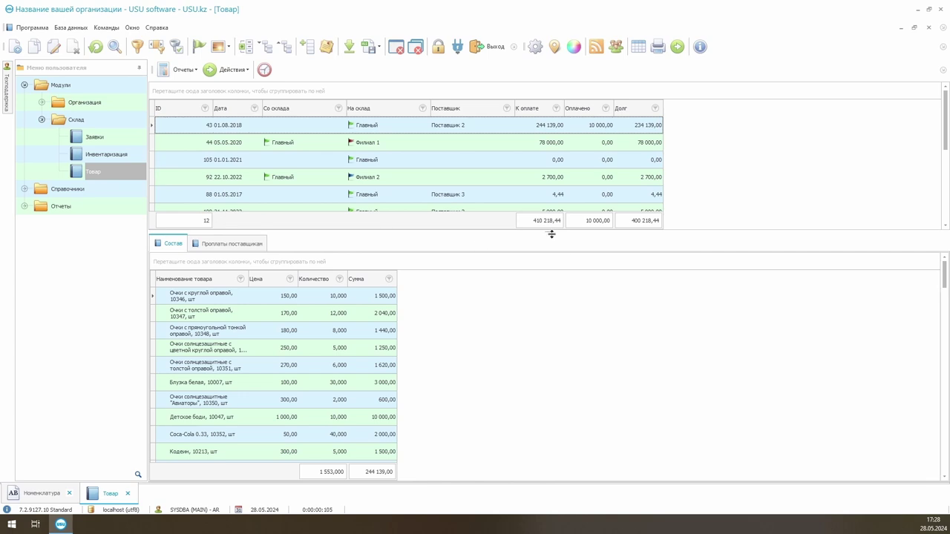
pyautogui.moveTo(550, 234); pyautogui.dragTo(584, 328)
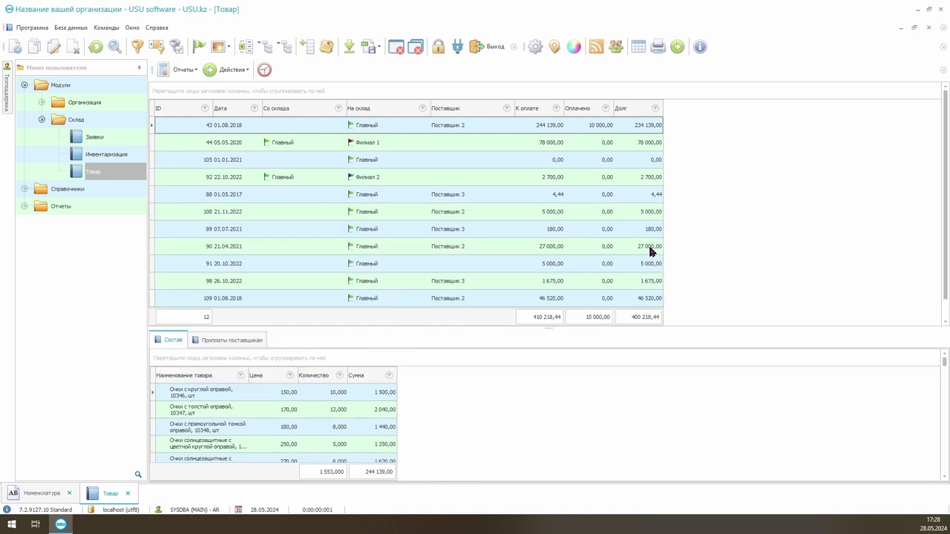
# Examine the receipt and transfer records one by one, comparing their warehouses, suppliers and the products listed in their Состав.
pyautogui.moveTo(448, 126); pyautogui.dragTo(457, 247)
pyautogui.scroll(1, 676, 194)
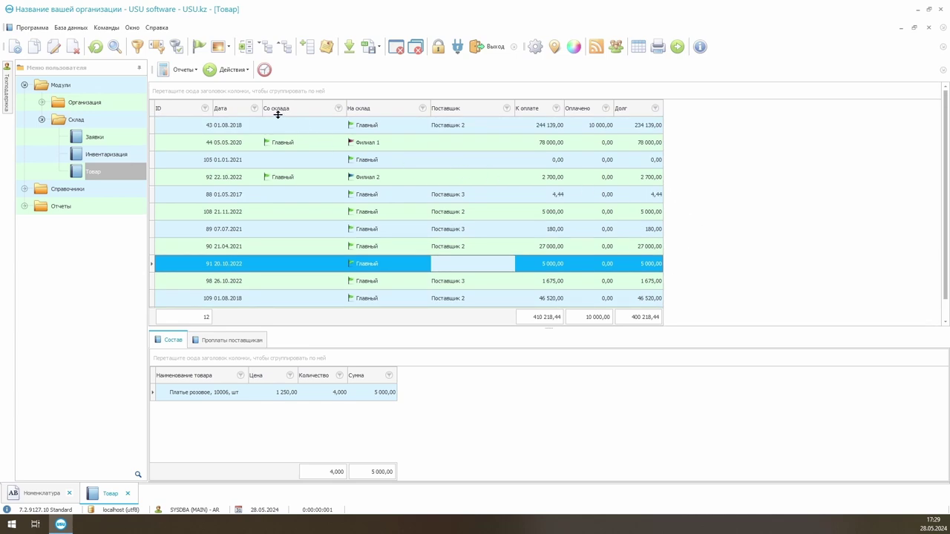
pyautogui.click(271, 142)
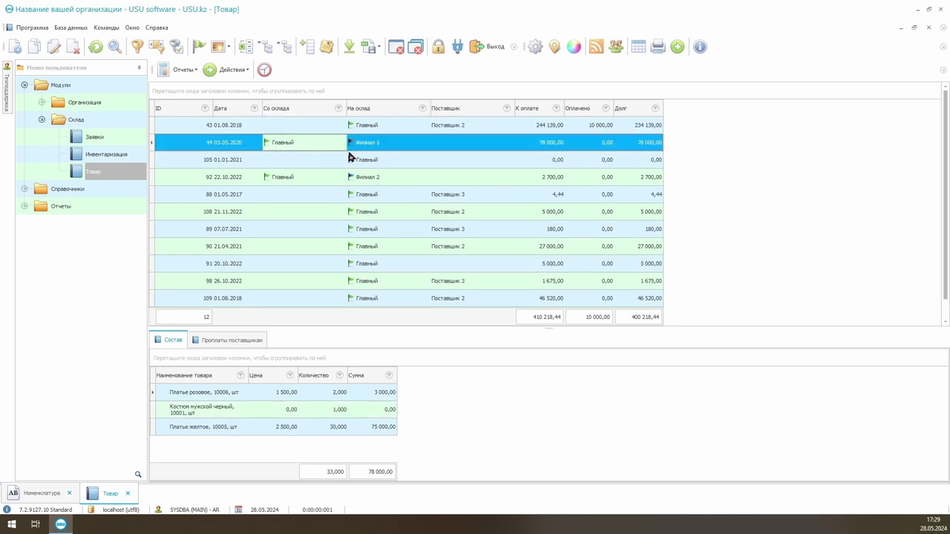
pyautogui.click(363, 123)
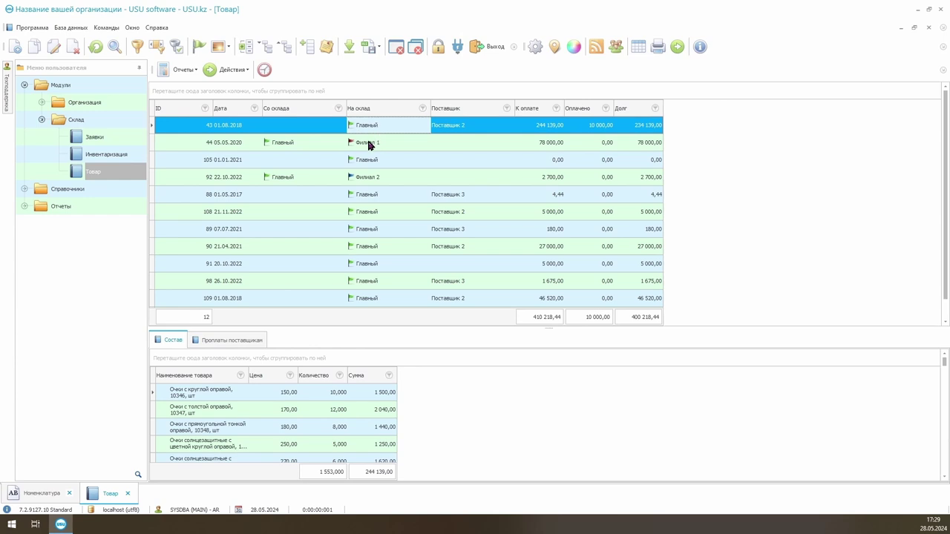
pyautogui.click(368, 142)
pyautogui.click(367, 160)
pyautogui.click(370, 177)
pyautogui.click(373, 194)
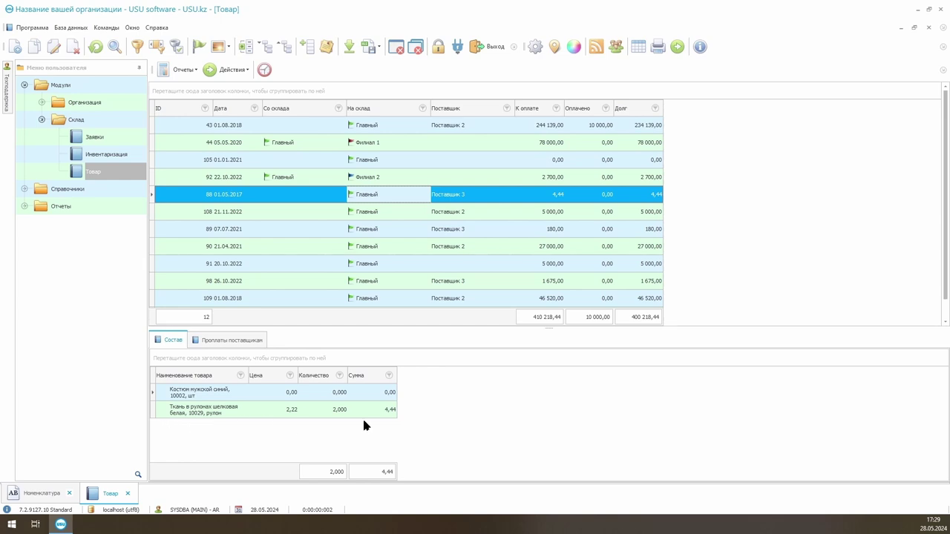
pyautogui.click(379, 213)
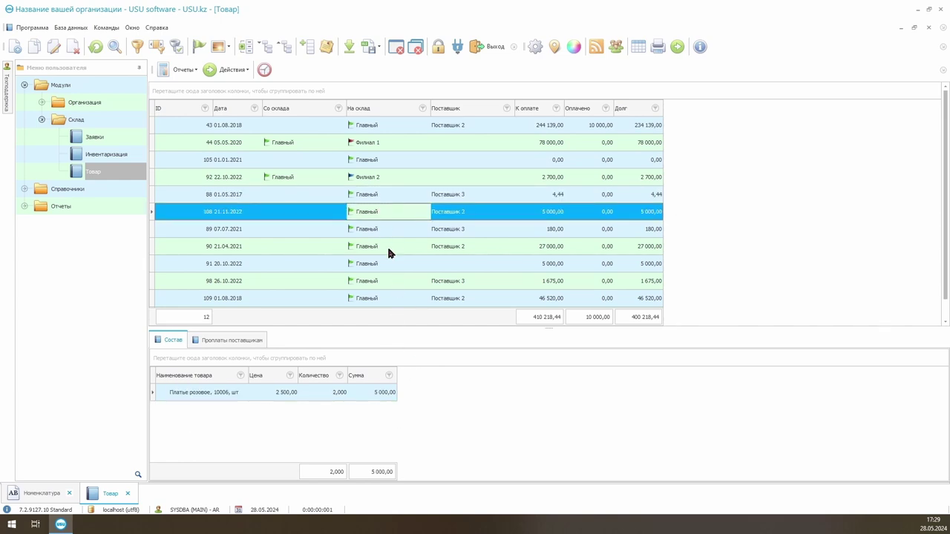
pyautogui.press('Down')
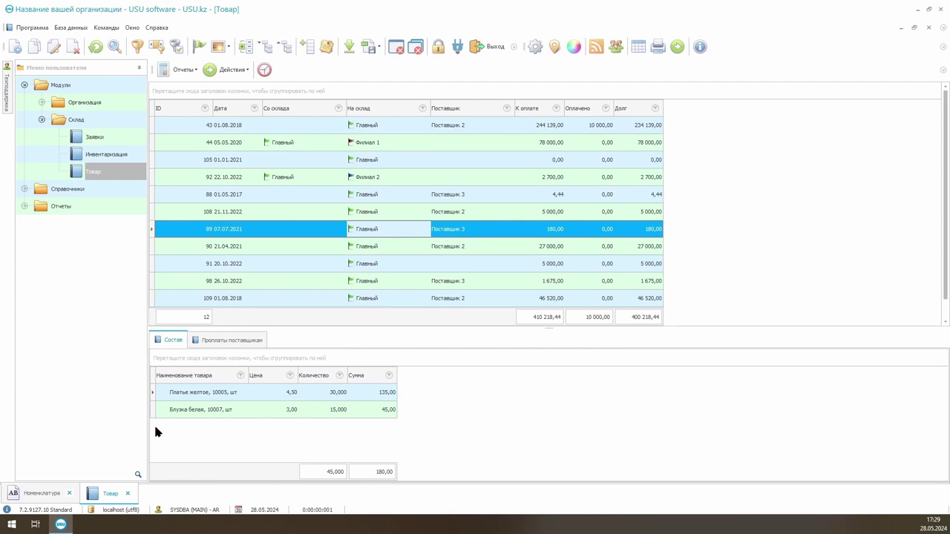
# Start a new Товар record and set its receiving warehouse (На склад) to Главный.
pyautogui.rightClick(696, 221)
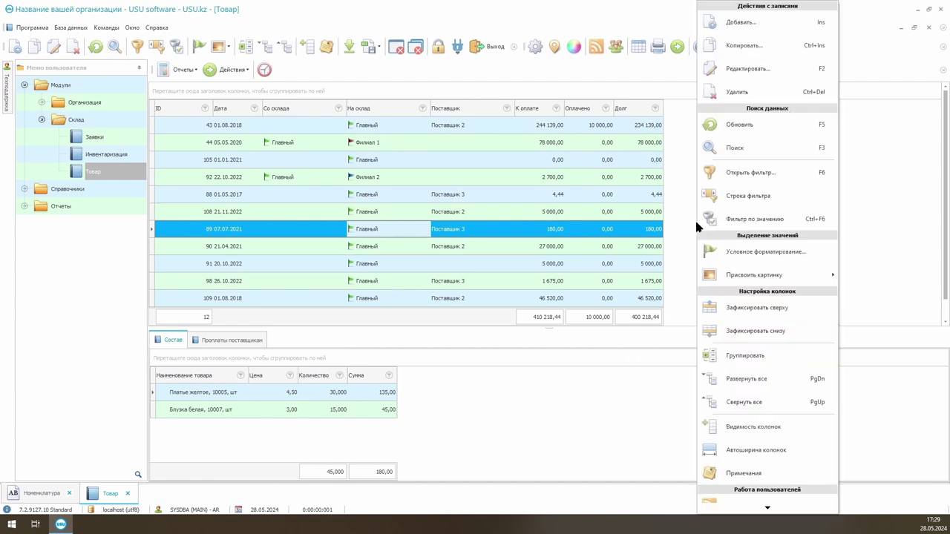
pyautogui.click(731, 23)
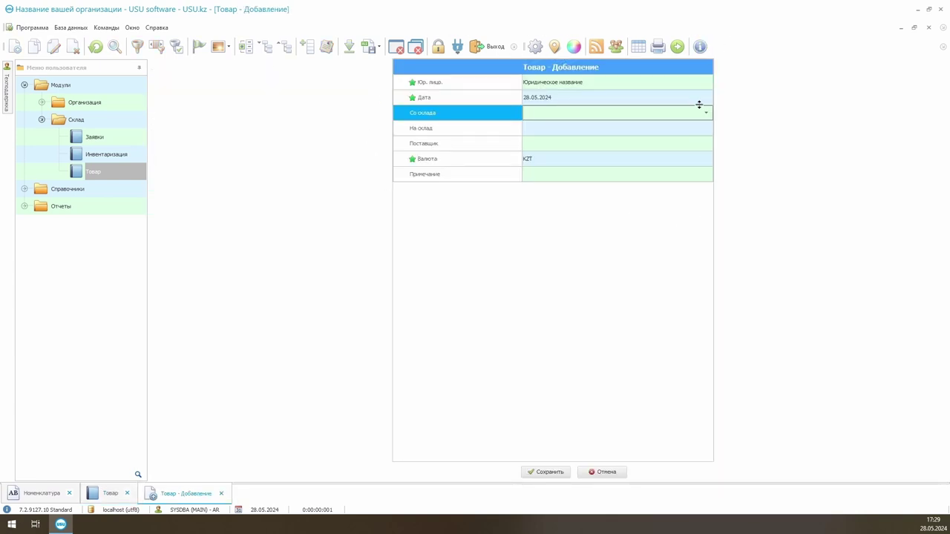
pyautogui.click(702, 131)
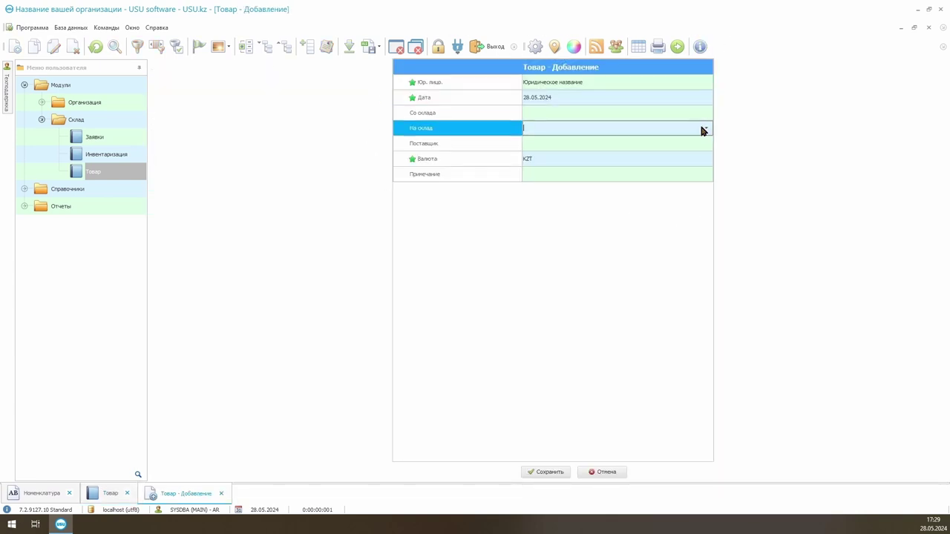
pyautogui.click(705, 130)
pyautogui.click(667, 157)
# Filter the client list by the category Поставщик, choose Поставщик 2 as the record's supplier, and save the record.
pyautogui.click(609, 143)
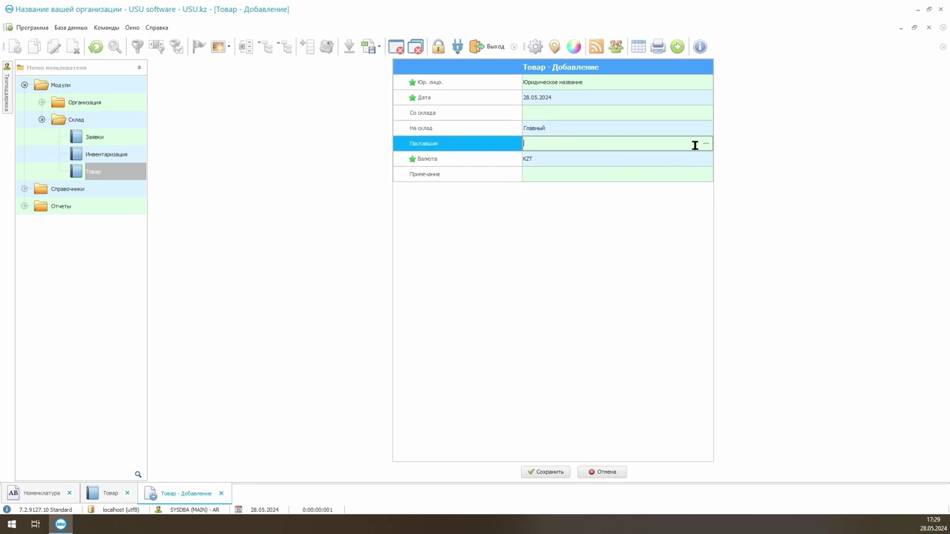
pyautogui.click(703, 143)
pyautogui.click(303, 109)
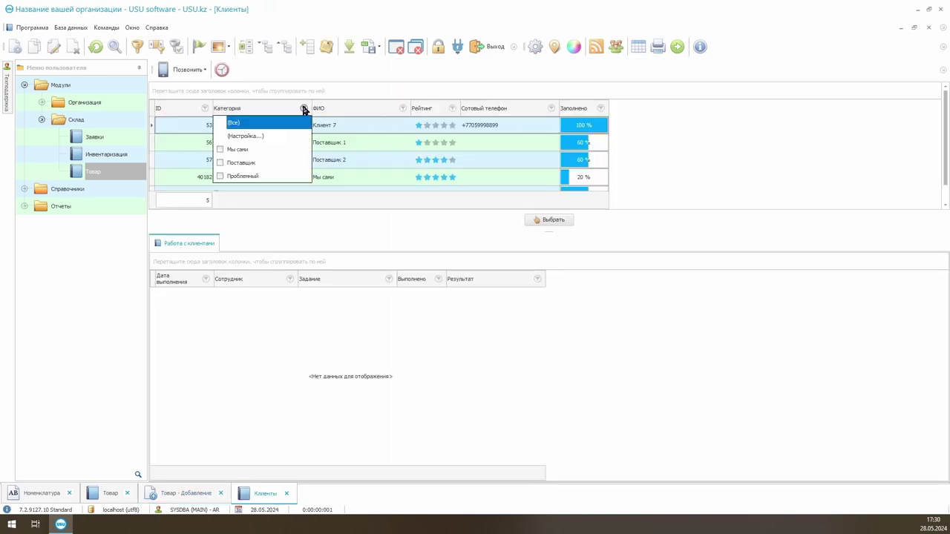
pyautogui.click(282, 162)
pyautogui.click(248, 130)
pyautogui.click(251, 160)
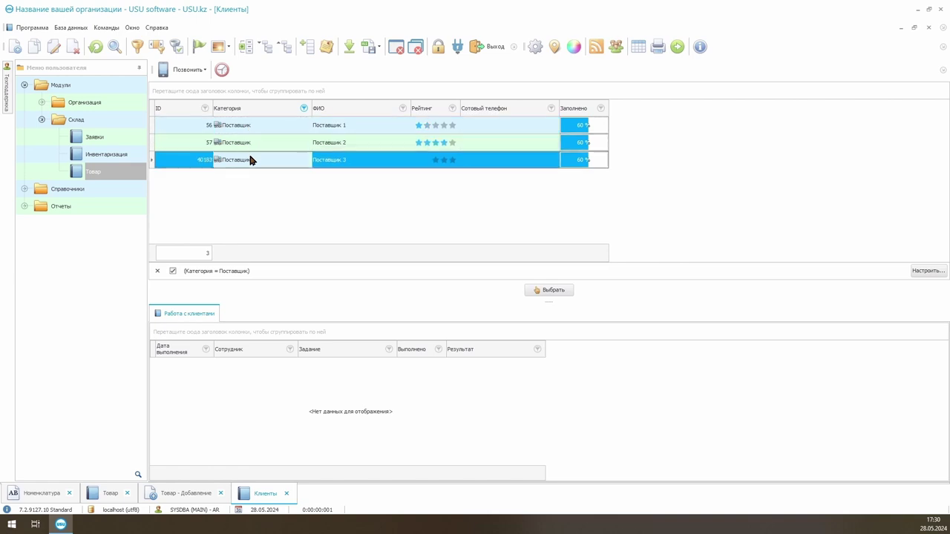
pyautogui.doubleClick(259, 141)
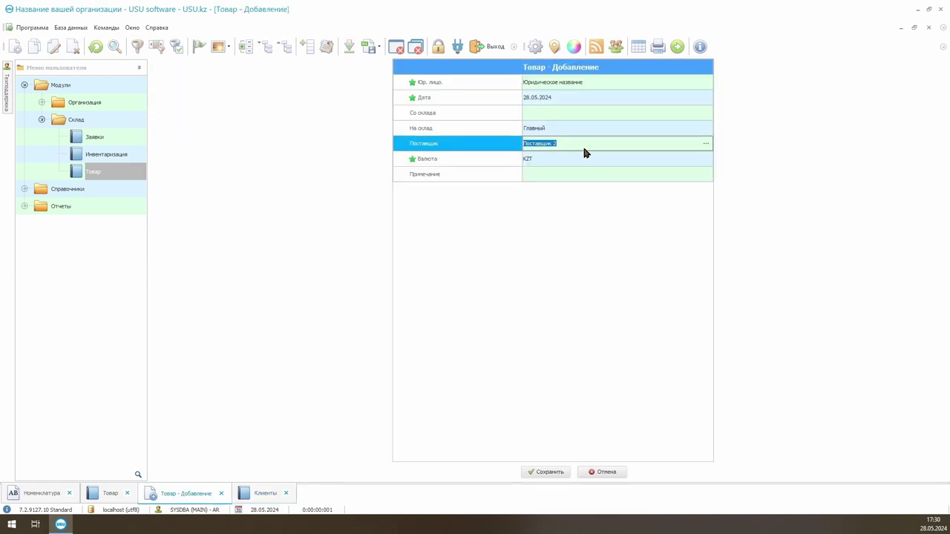
pyautogui.click(550, 472)
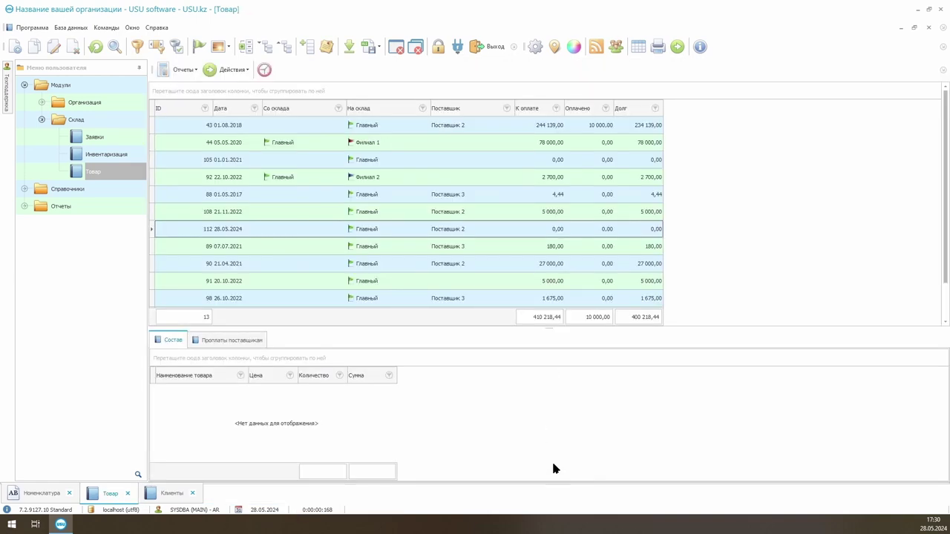
# Sort the records by date, start a new Состав line for the 28.05.2024 receipt, and open the nomenclature for choosing its product.
pyautogui.click(257, 229)
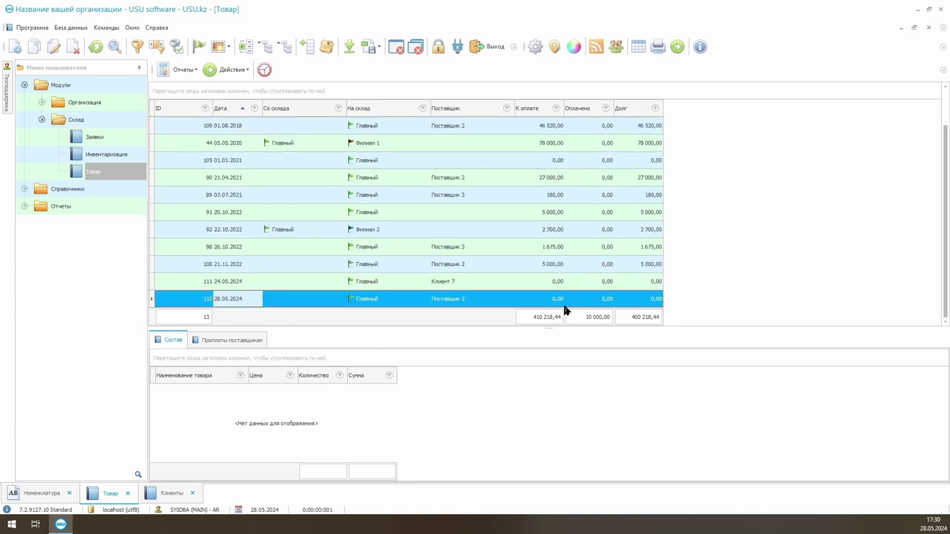
pyautogui.rightClick(201, 413)
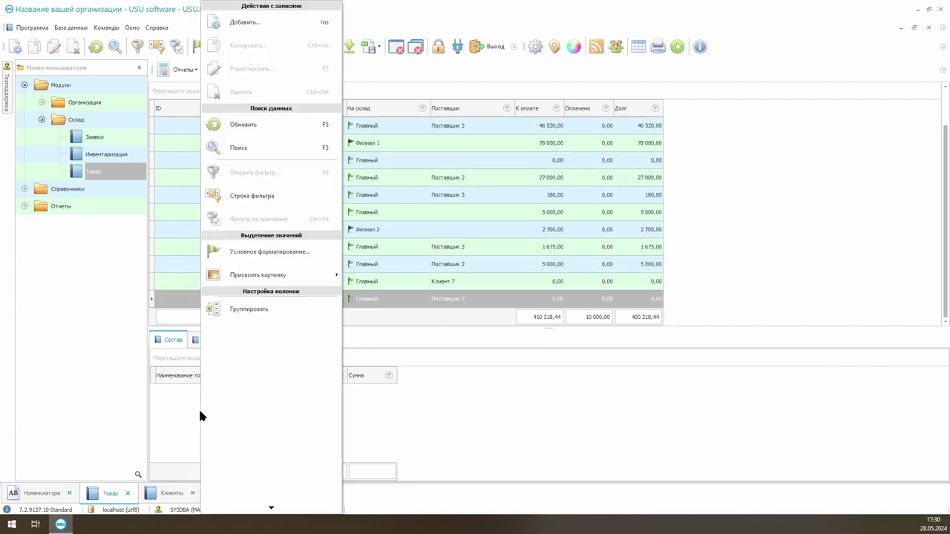
pyautogui.click(268, 26)
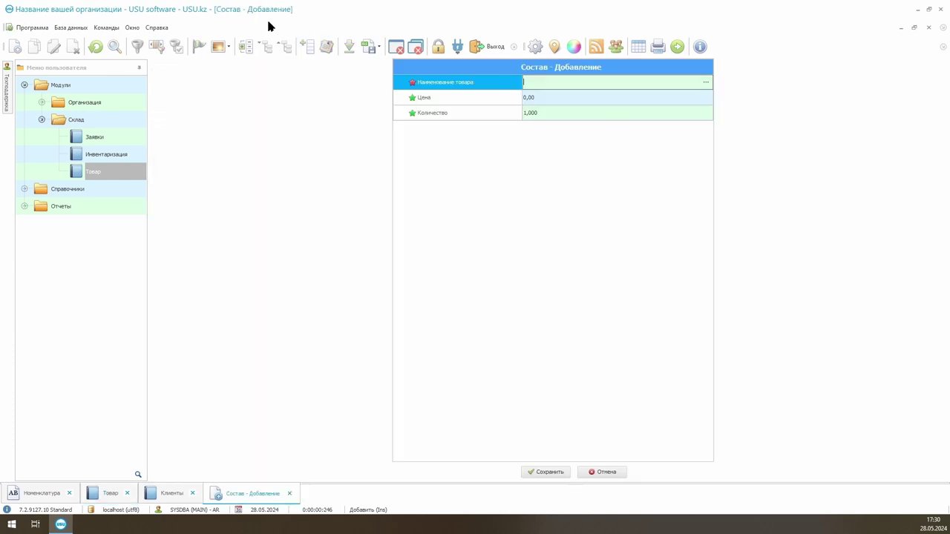
pyautogui.click(706, 82)
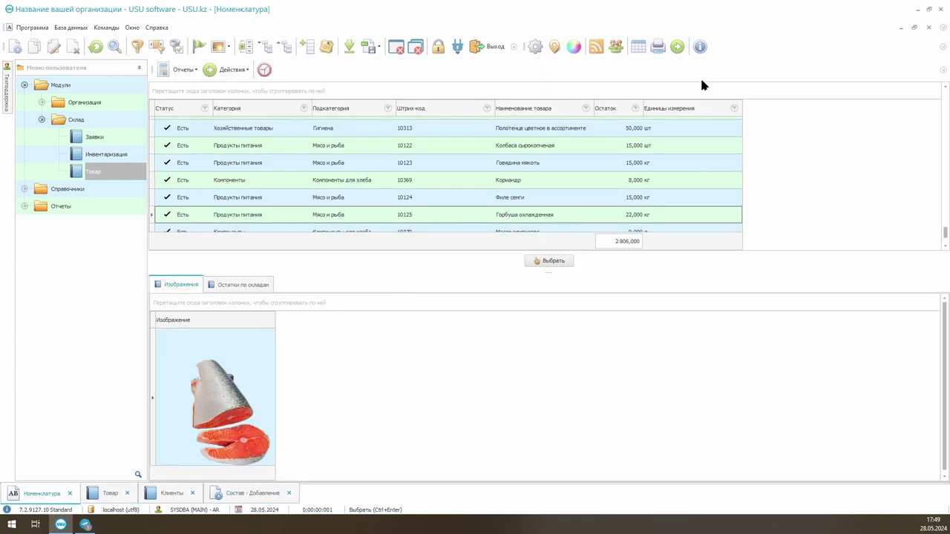
# Find the product Горбуша охлажденная by barcode 10125 and choose it for the new Состав line.
pyautogui.click(394, 129)
pyautogui.click(251, 147)
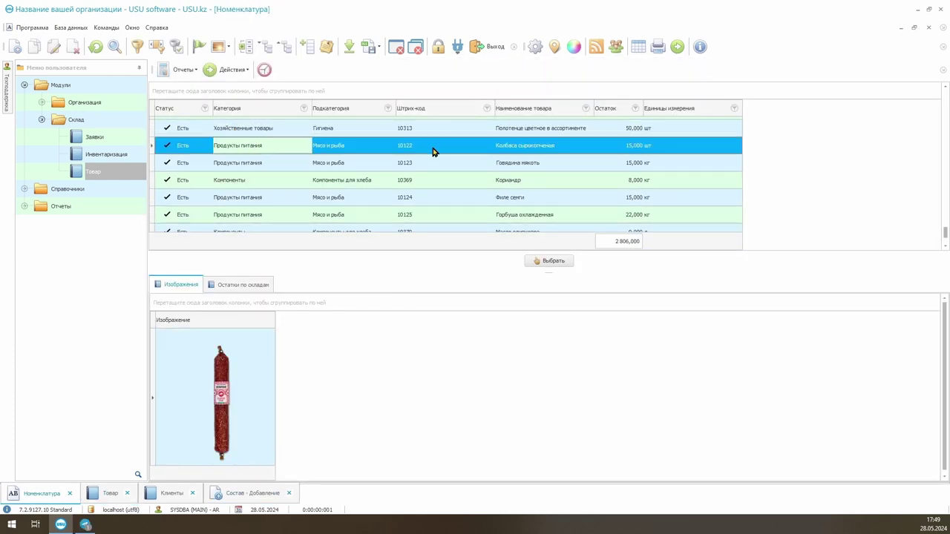
pyautogui.click(330, 167)
pyautogui.click(241, 216)
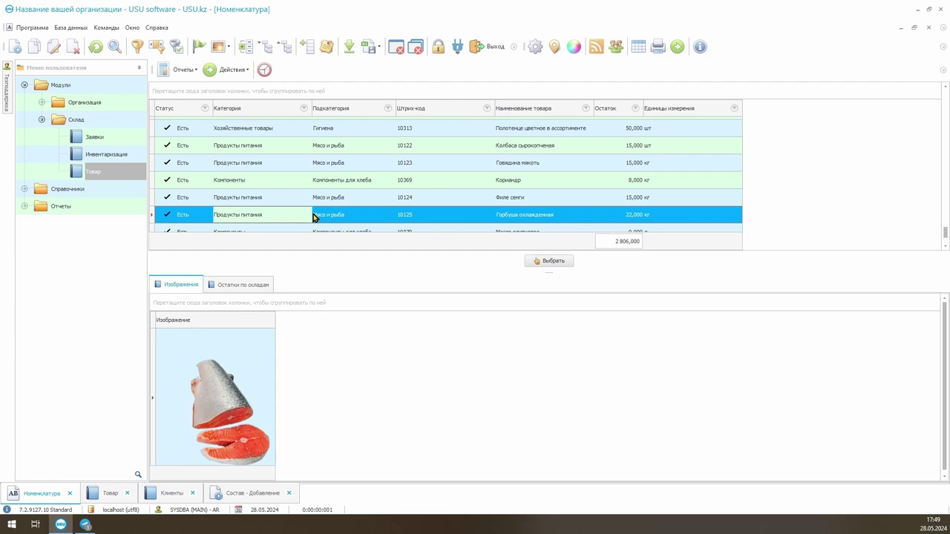
pyautogui.click(413, 129)
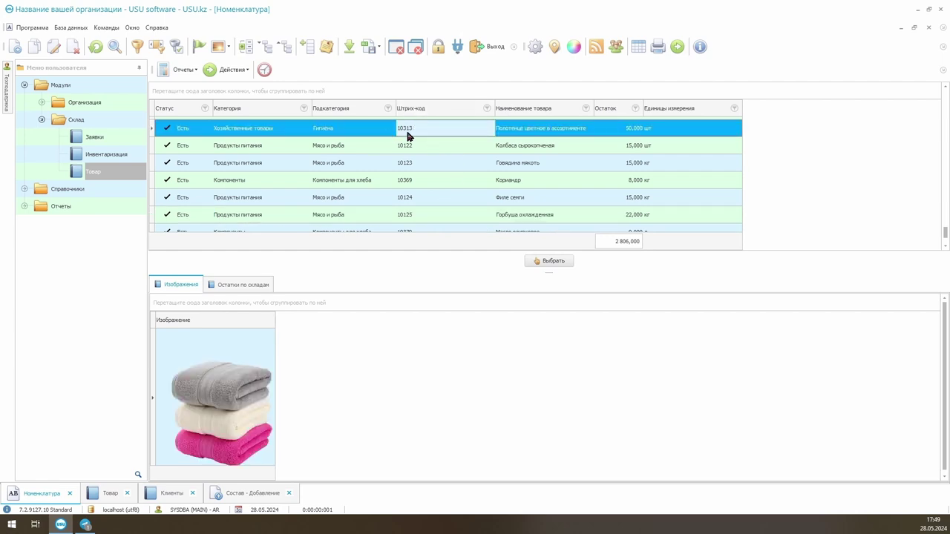
pyautogui.write('10125')
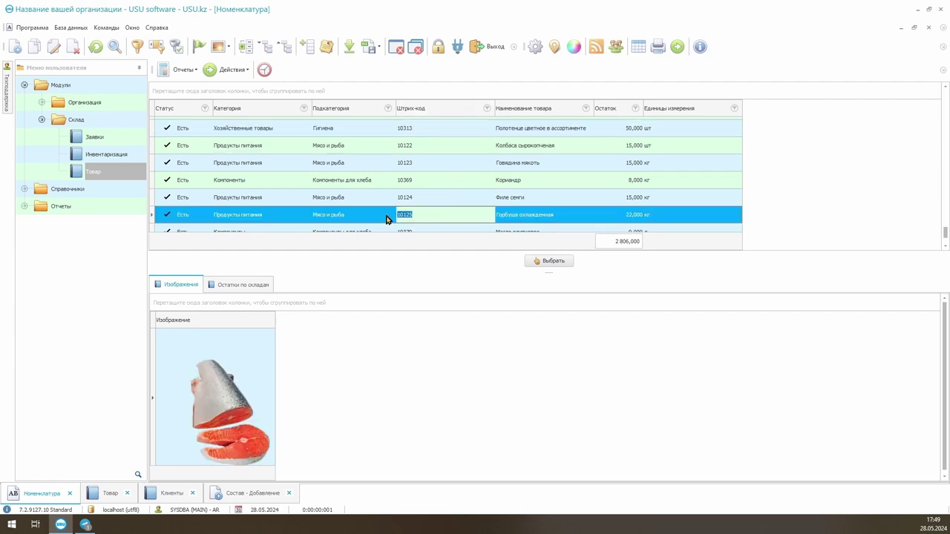
pyautogui.click(540, 261)
# Set the line's price to 250 and quantity to 5, and save it to the receipt.
pyautogui.click(545, 97)
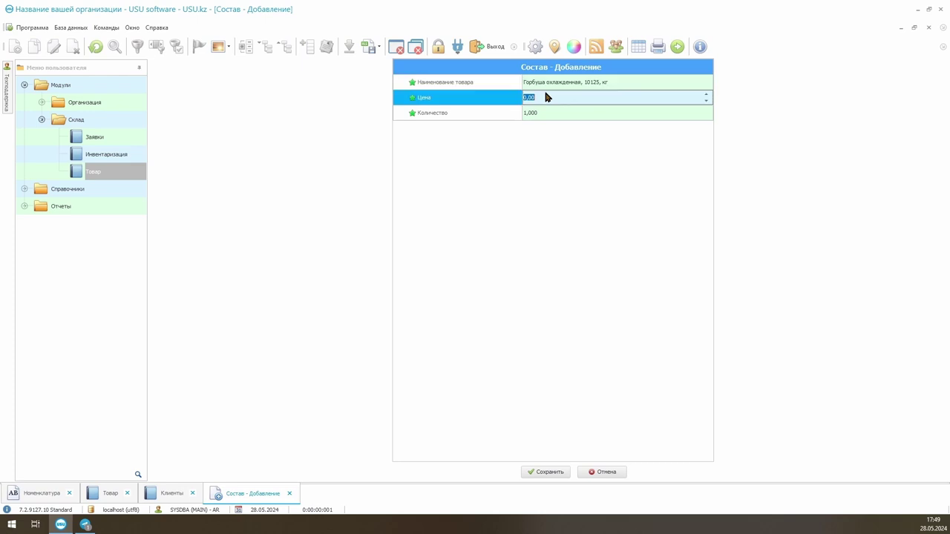
pyautogui.write('250')
pyautogui.press('Tab')
pyautogui.write('5')
pyautogui.click(545, 472)
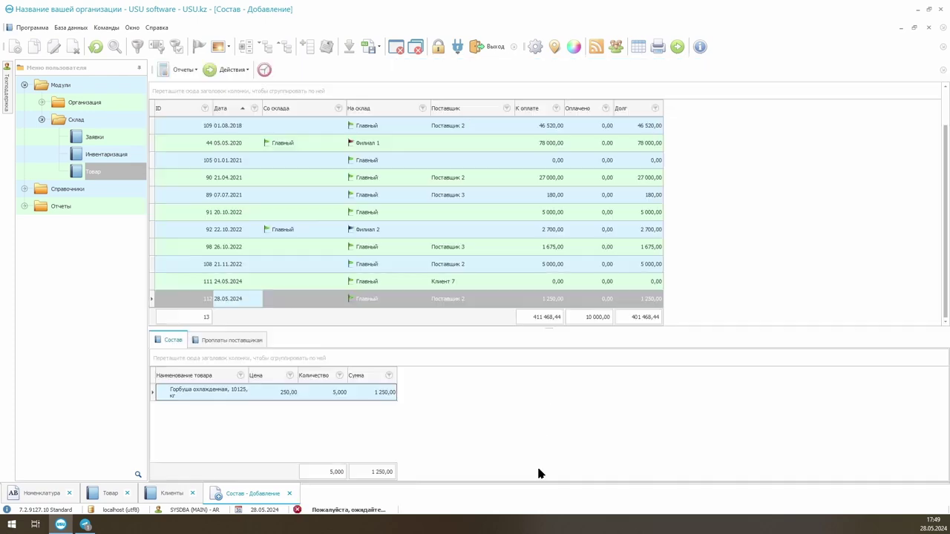
# Open the data import wizard for the receipt's Состав and choose MS Excel 2007 as the source format.
pyautogui.rightClick(405, 413)
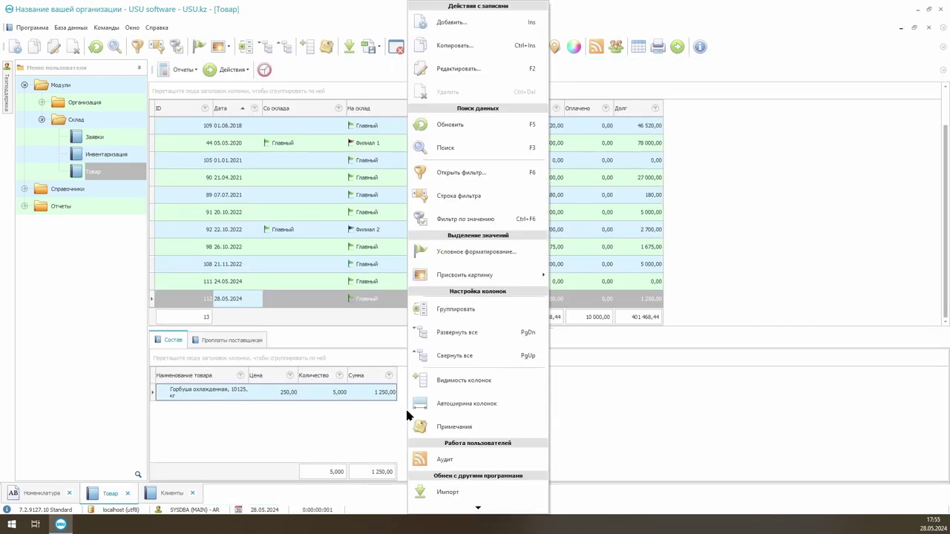
pyautogui.click(447, 491)
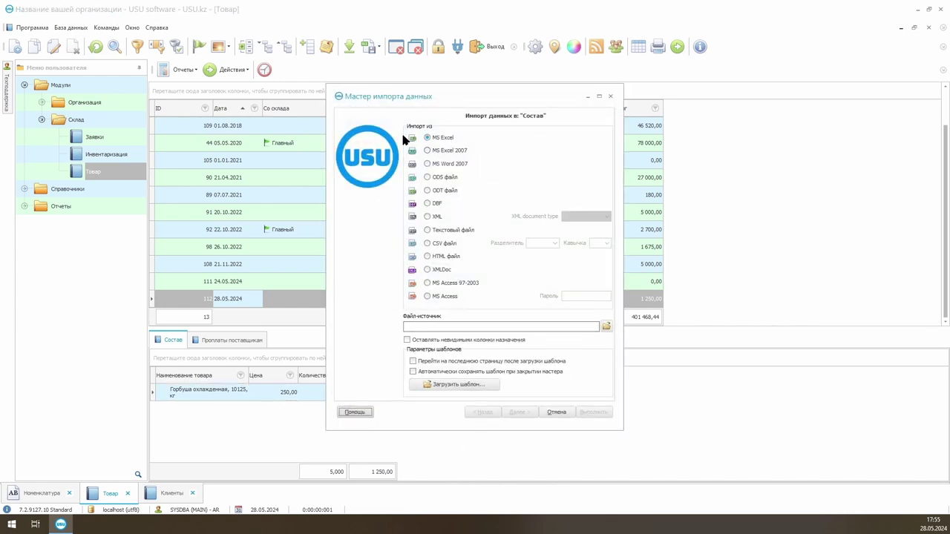
pyautogui.click(427, 151)
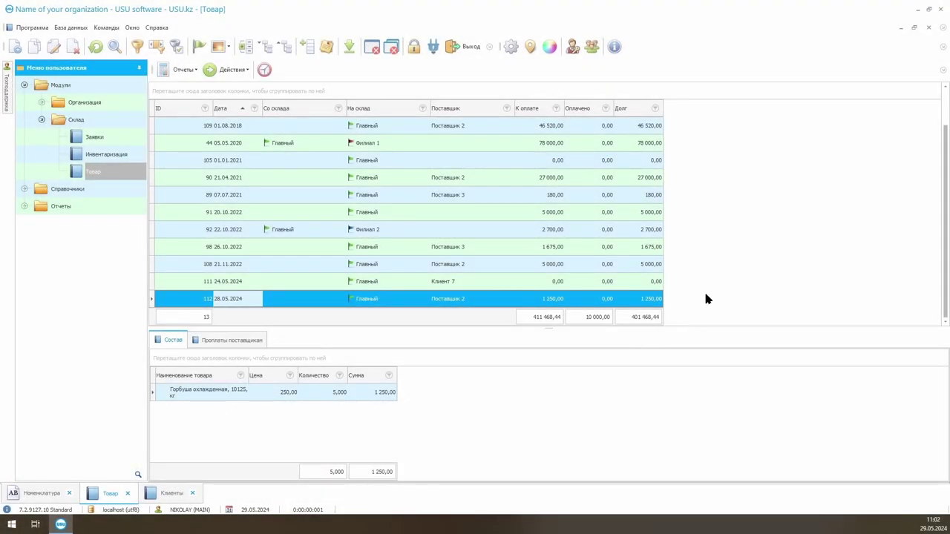
# Add a Товар record transferring goods from the Главный warehouse to Филиал 1 and save it.
pyautogui.rightClick(706, 297)
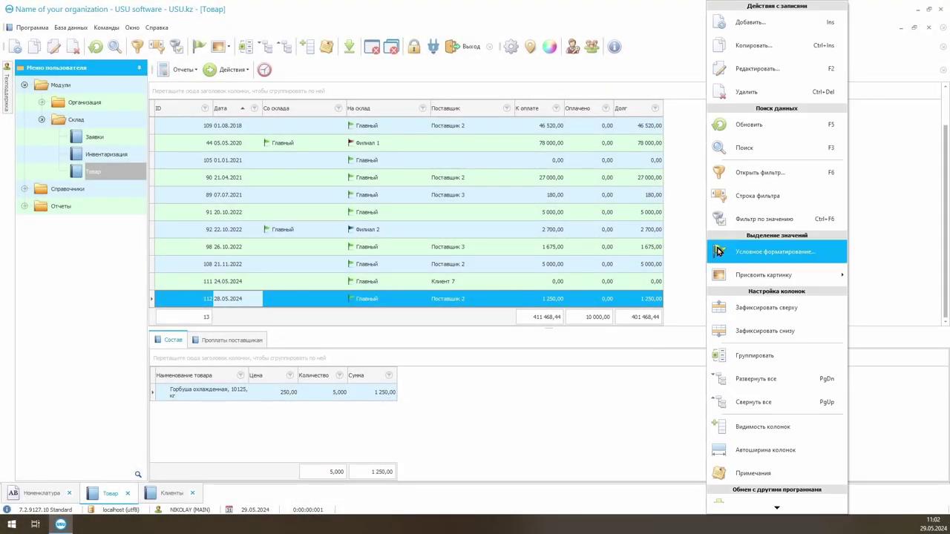
pyautogui.click(743, 24)
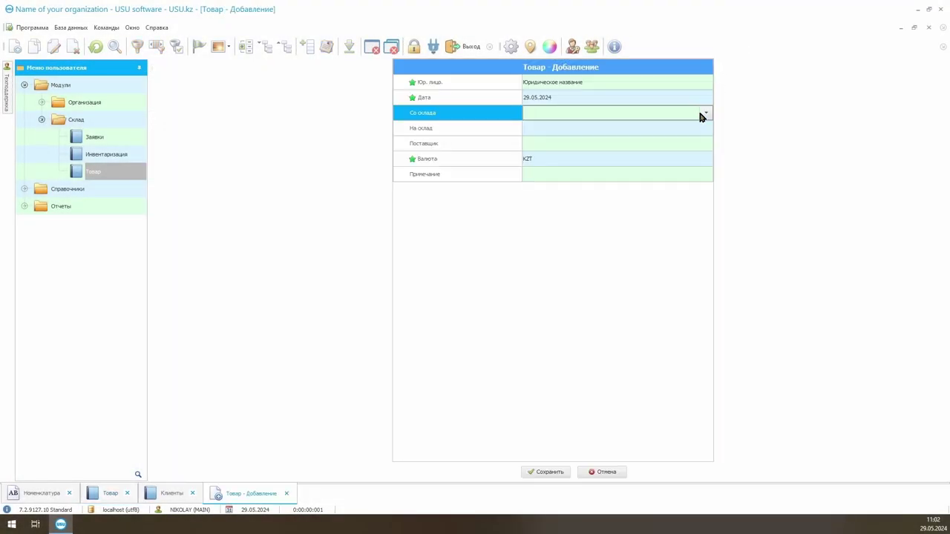
pyautogui.click(701, 116)
pyautogui.click(651, 141)
pyautogui.click(704, 129)
pyautogui.click(704, 129)
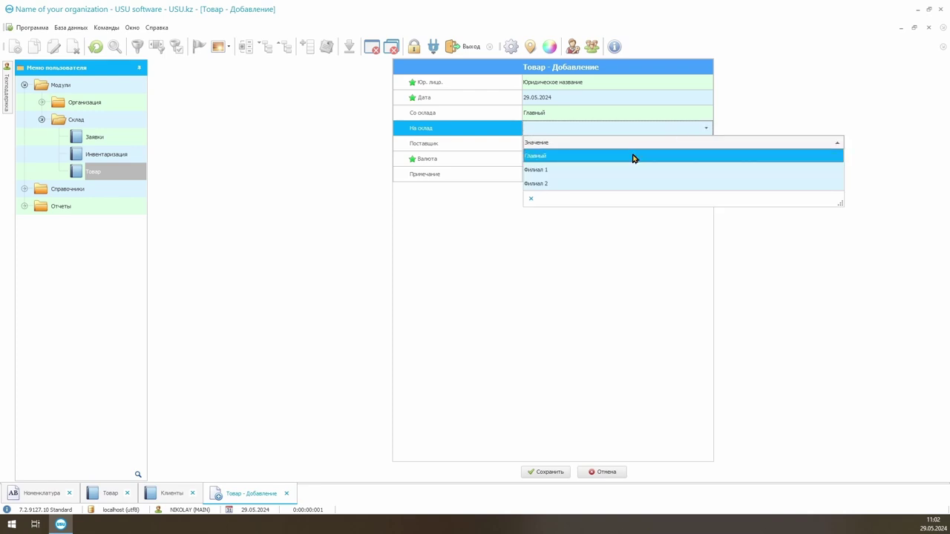
pyautogui.click(612, 169)
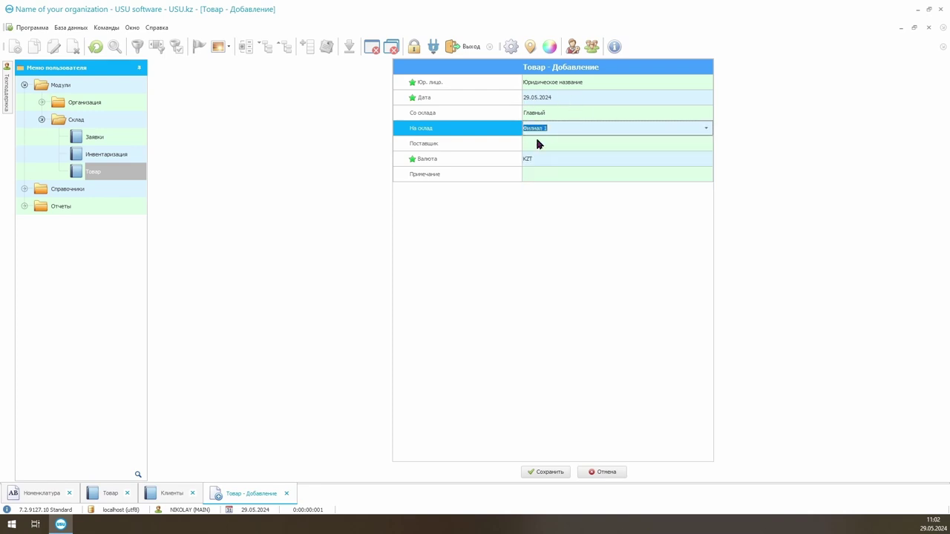
pyautogui.click(546, 472)
# Start a new Состав line for the transfer and choose Горбуша охлажденная from the nomenclature as its product.
pyautogui.rightClick(218, 421)
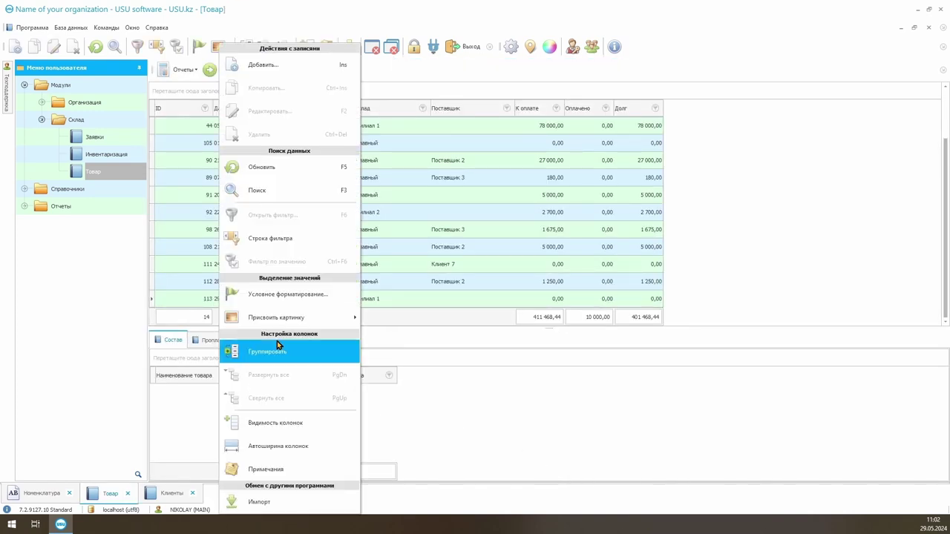
pyautogui.click(262, 72)
pyautogui.click(705, 82)
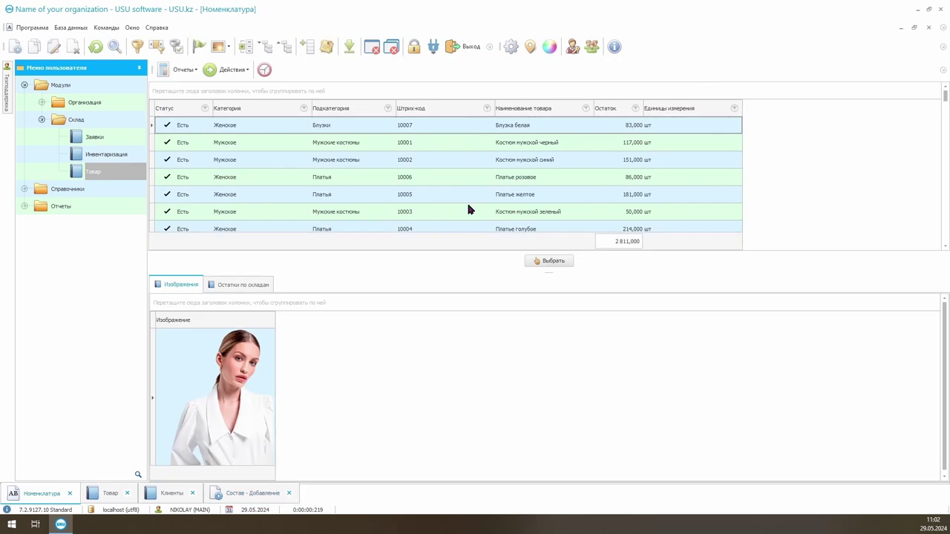
pyautogui.click(524, 159)
pyautogui.scroll(-3, 524, 158)
pyautogui.click(526, 219)
pyautogui.doubleClick(538, 223)
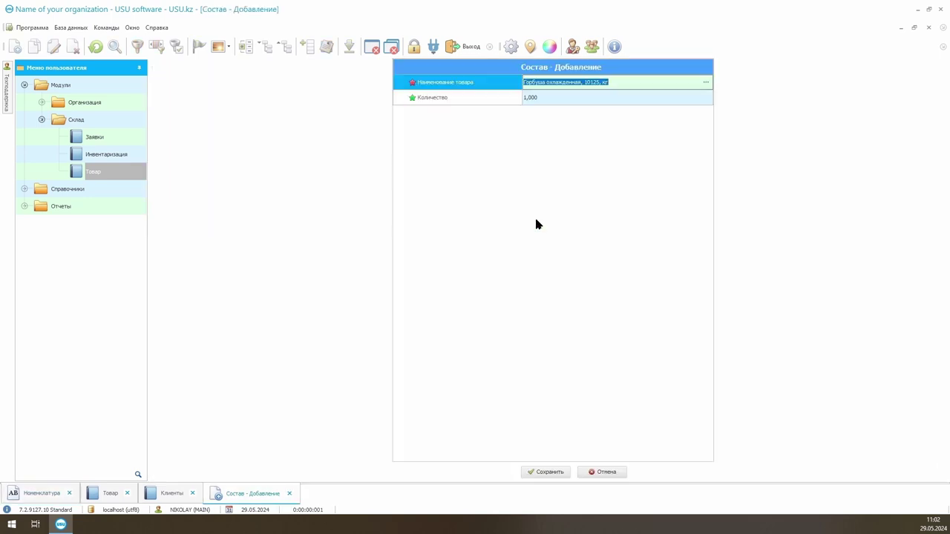
# Set the transfer line's quantity to 2 and save the line.
pyautogui.press('Return')
pyautogui.write('2')
pyautogui.click(549, 472)
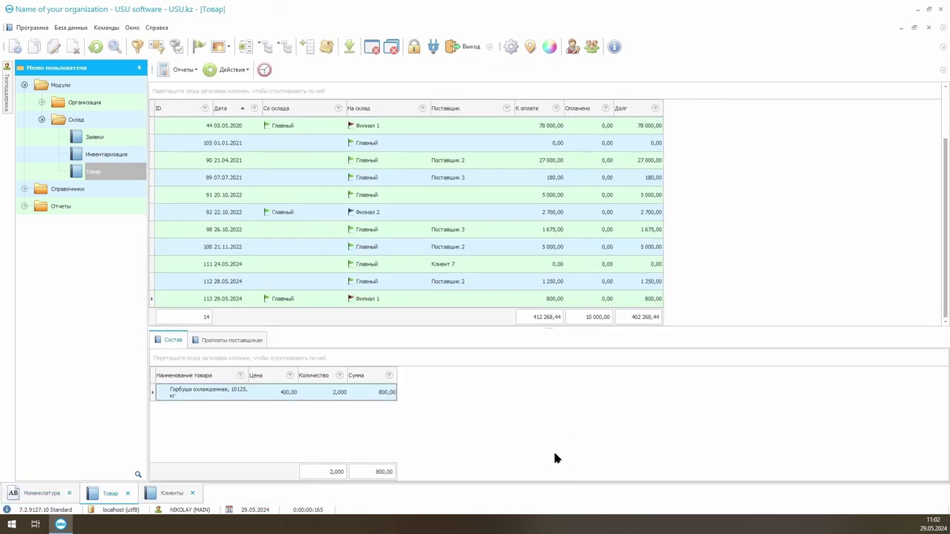
# Select the 29.05.2024 transfer record and generate a document from its available reports.
pyautogui.click(273, 300)
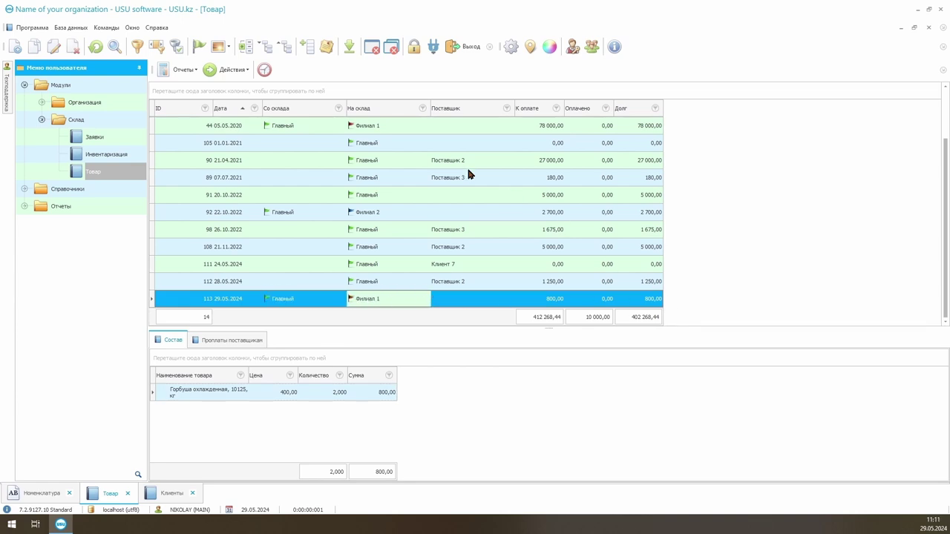
pyautogui.click(184, 69)
pyautogui.click(198, 116)
# Open the Инвентаризация module and widen the Дата инвентаризации column to fit its heading.
pyautogui.click(118, 156)
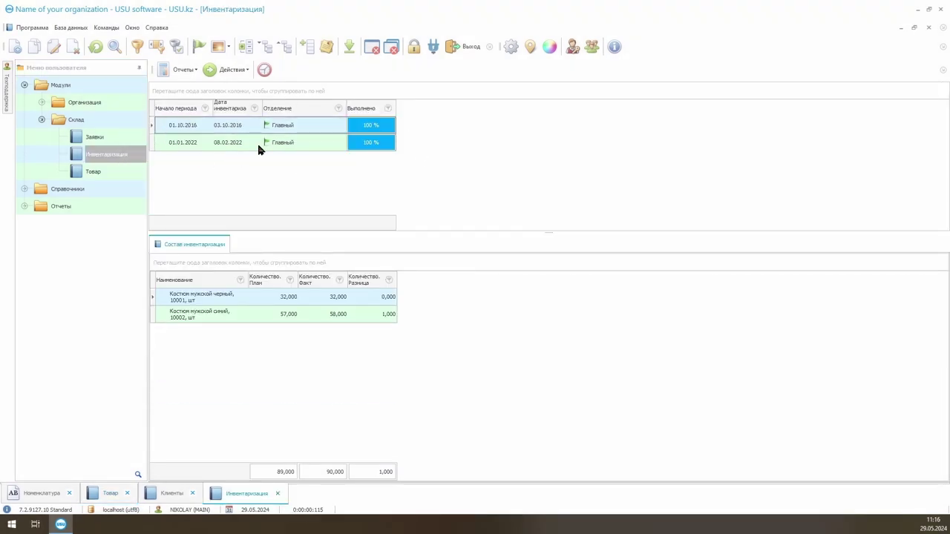
pyautogui.moveTo(261, 110); pyautogui.dragTo(319, 109)
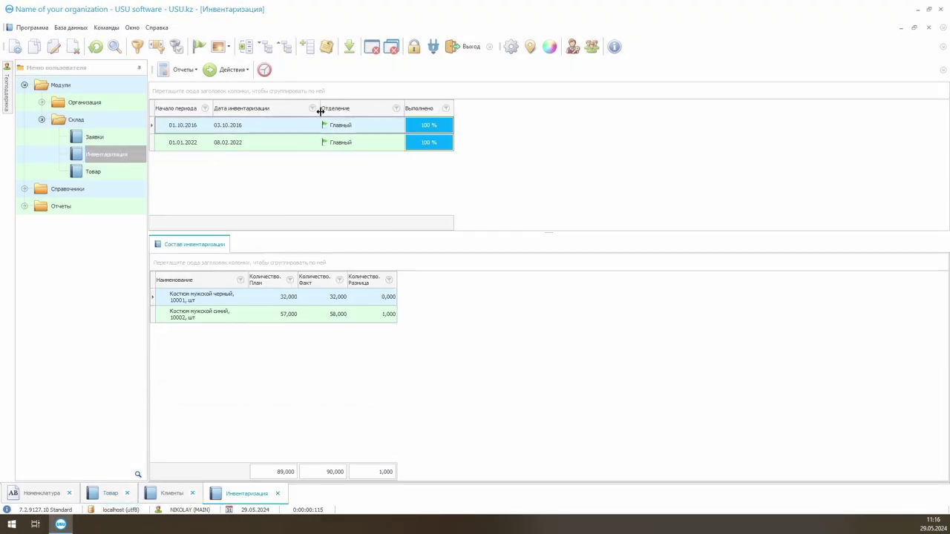
# Generate the Инвентаризационная ведомость report for the 08.02.2022 inventory with all items included and look through it.
pyautogui.click(267, 141)
pyautogui.click(183, 69)
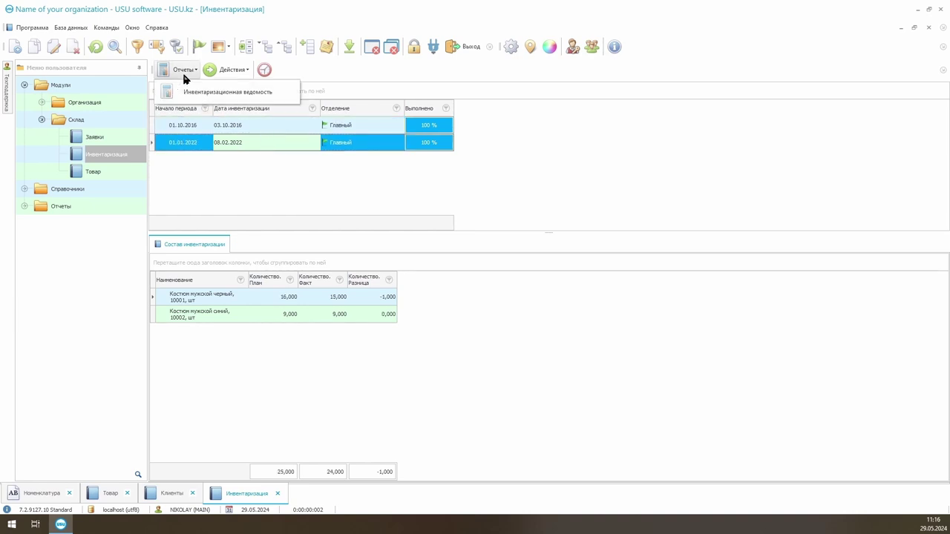
pyautogui.click(221, 97)
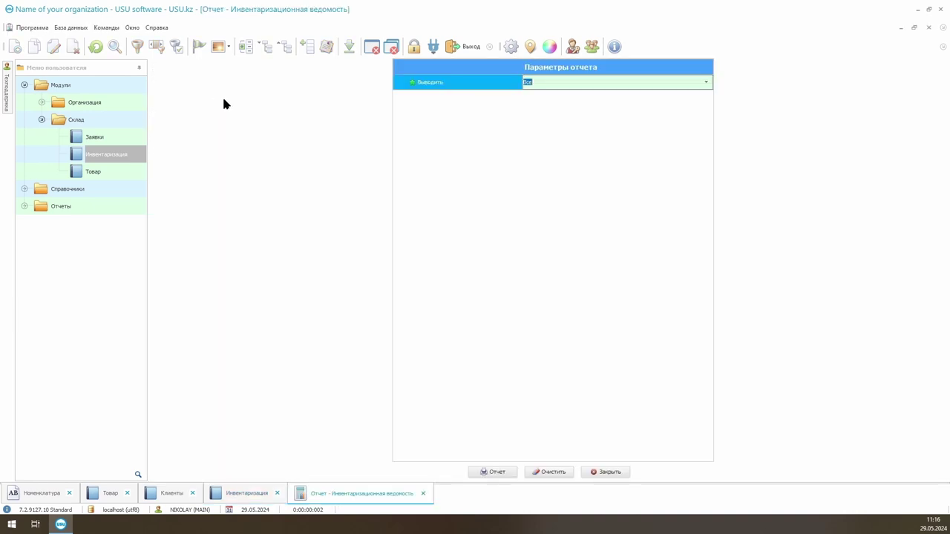
pyautogui.click(492, 471)
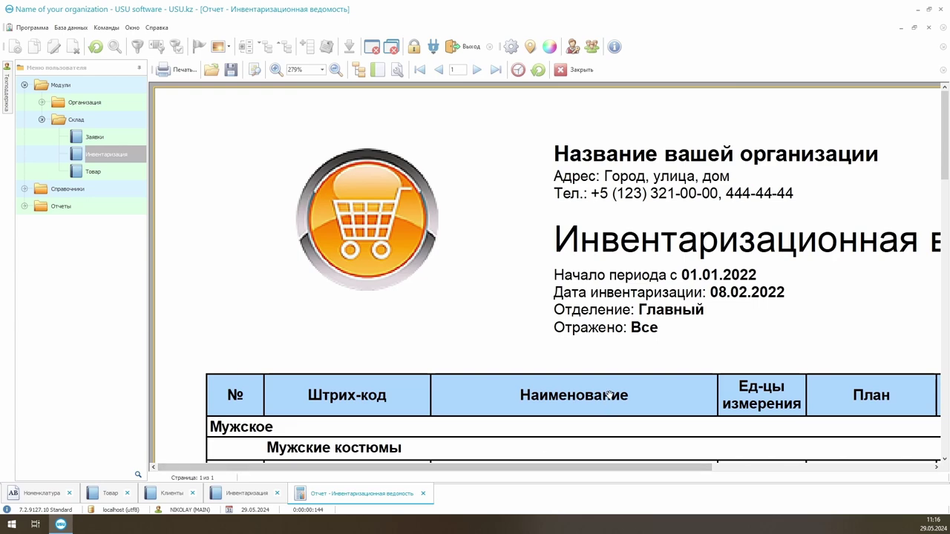
pyautogui.scroll(-3, 607, 400)
pyautogui.scroll(5, 607, 393)
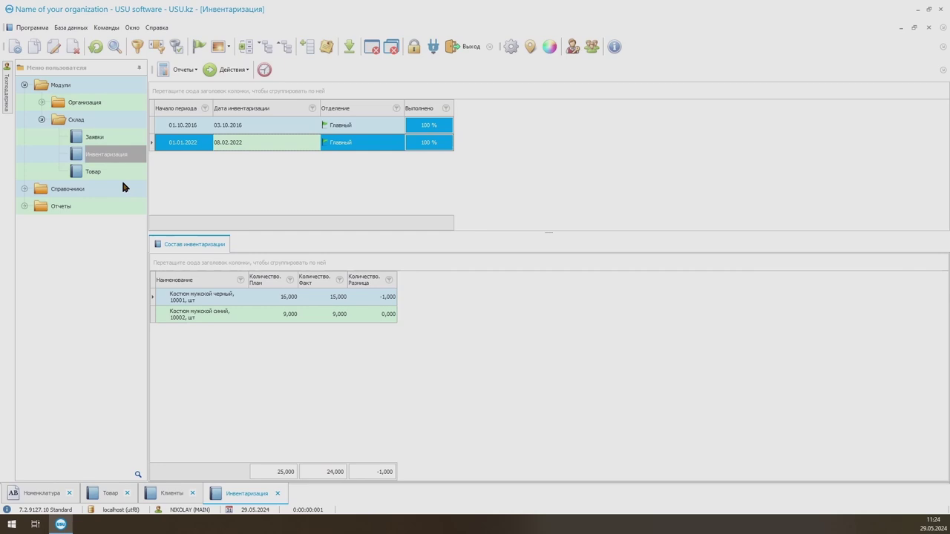
# Expand the Отчеты section together with its Деньги, Клиенты, Рассылка and Склад groups.
pyautogui.click(63, 207)
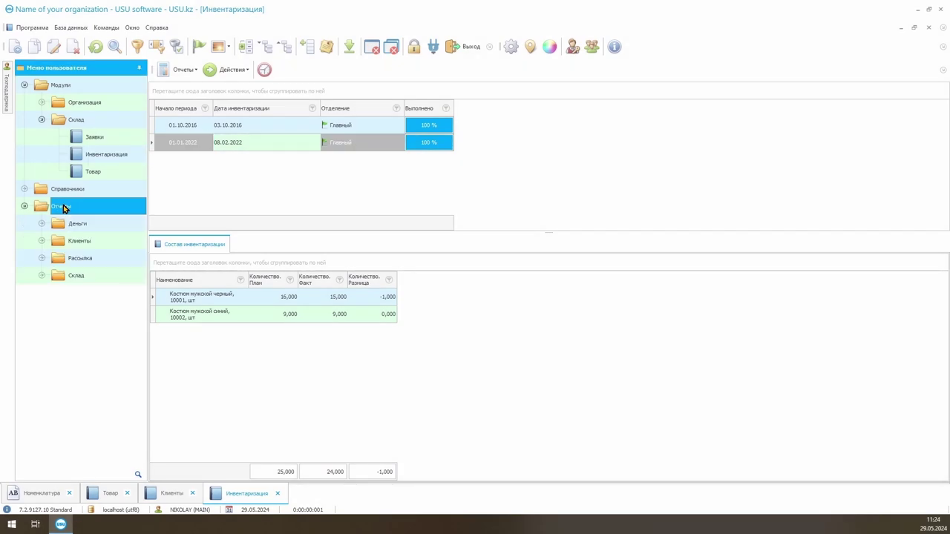
pyautogui.click(42, 223)
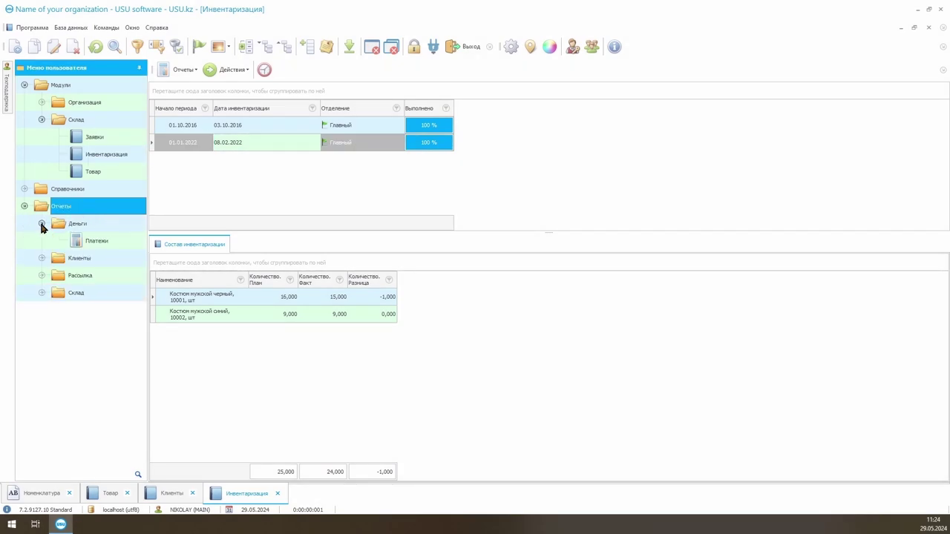
pyautogui.click(42, 258)
pyautogui.click(41, 293)
pyautogui.click(41, 328)
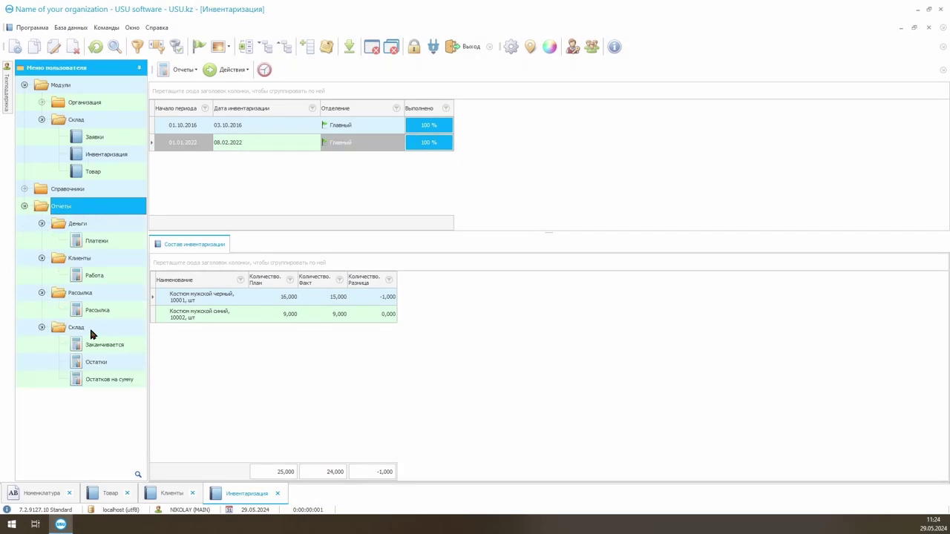
# Generate the Остатки report with start date 01.01.2024, leaving the department, category and subcategory filters empty.
pyautogui.doubleClick(113, 362)
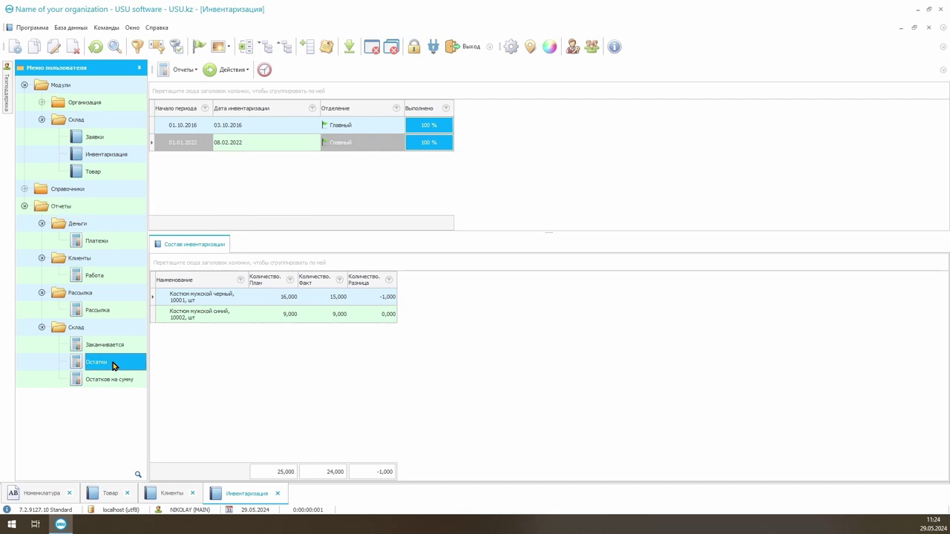
pyautogui.write('01.')
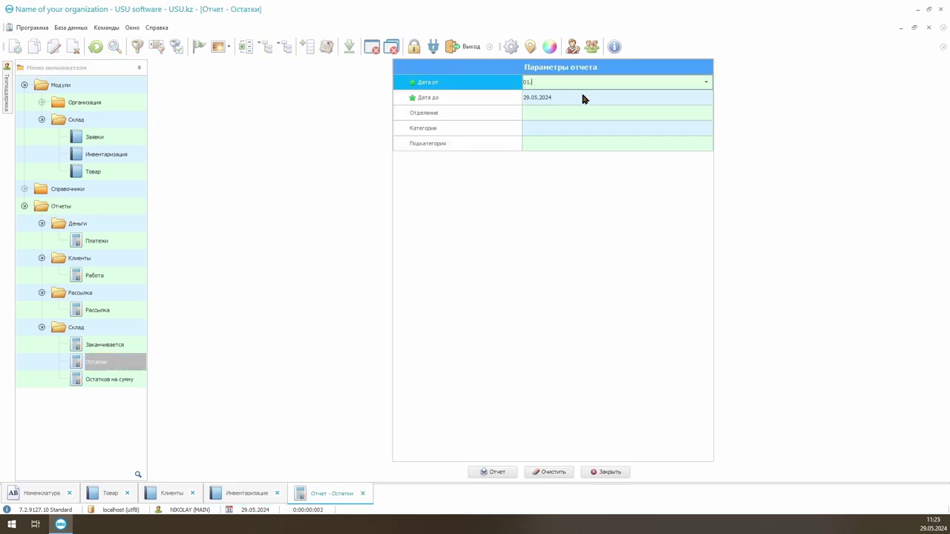
pyautogui.write('01.2024')
pyautogui.click(582, 94)
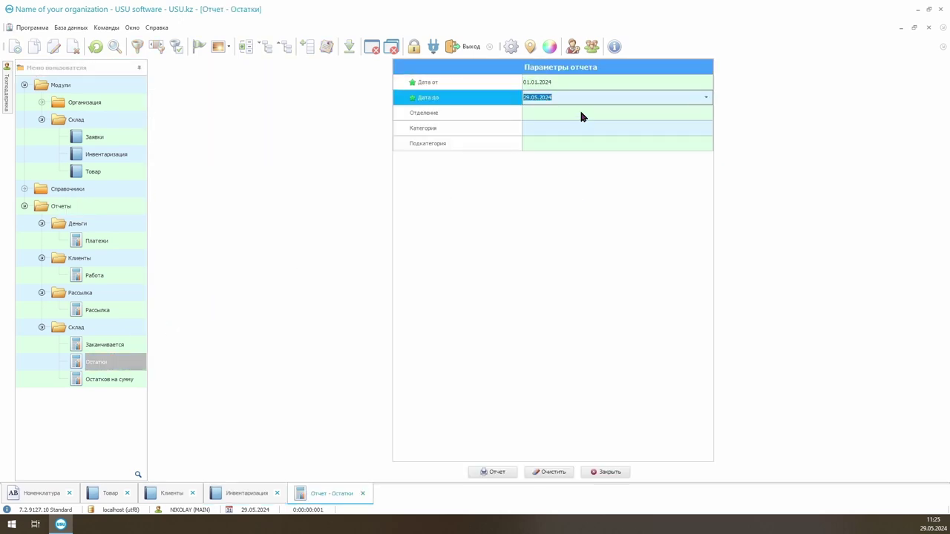
pyautogui.click(705, 113)
pyautogui.click(706, 113)
pyautogui.click(706, 127)
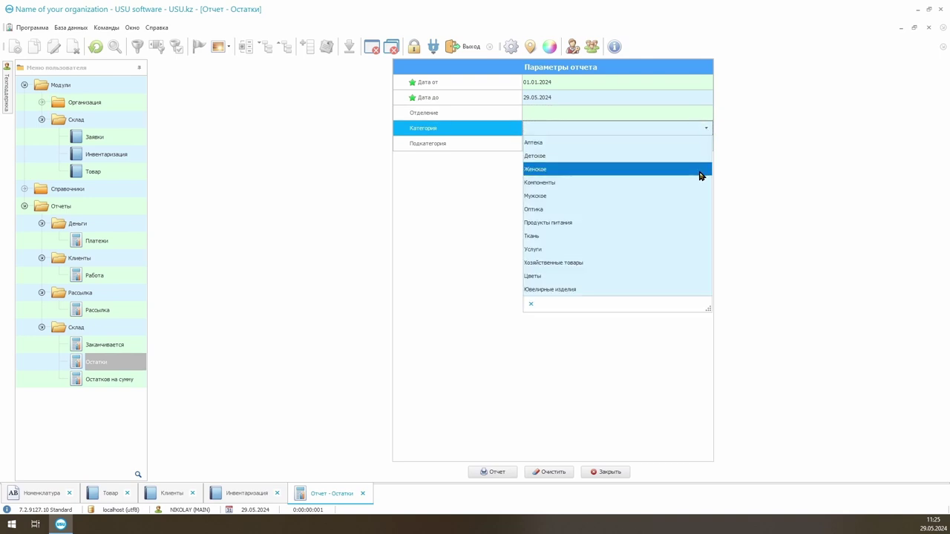
pyautogui.click(703, 145)
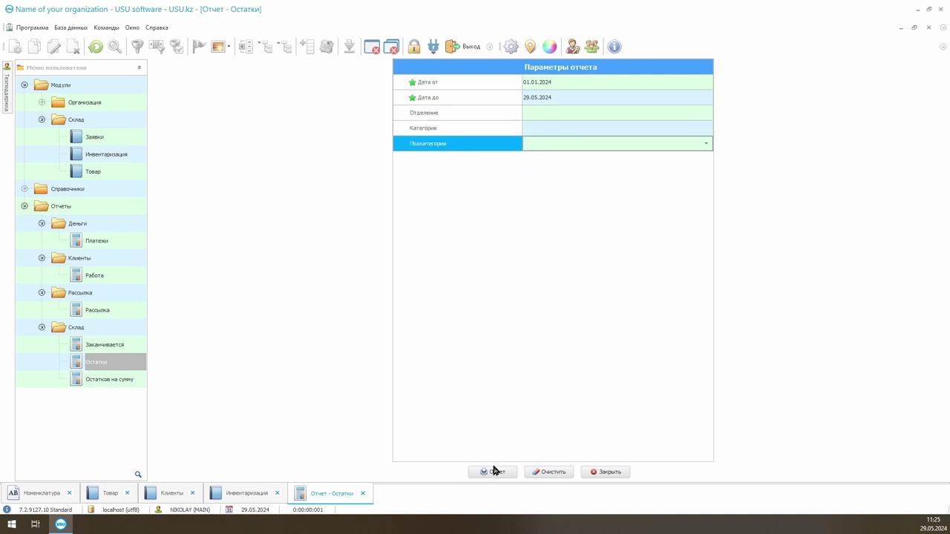
pyautogui.click(494, 472)
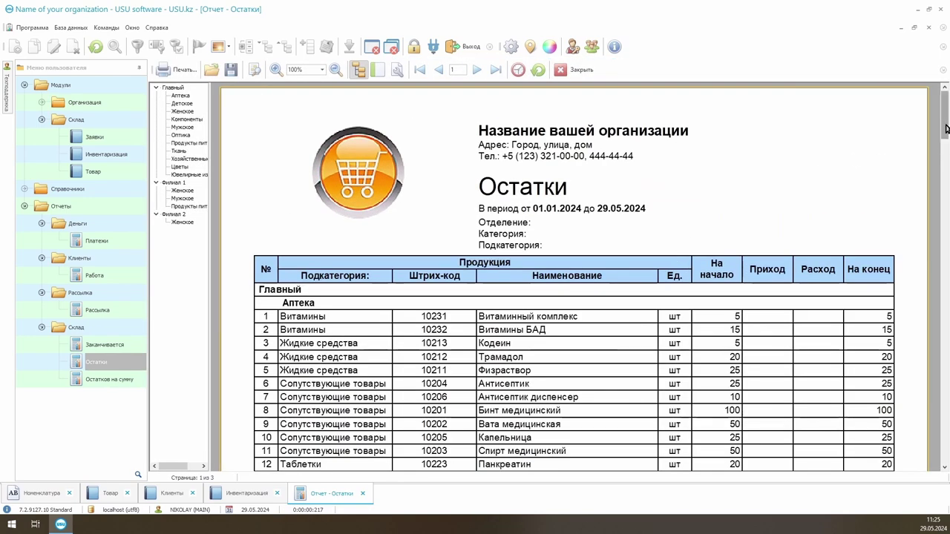
# Look through the product balances by category in the Остатки report and close it.
pyautogui.scroll(-1, 946, 129)
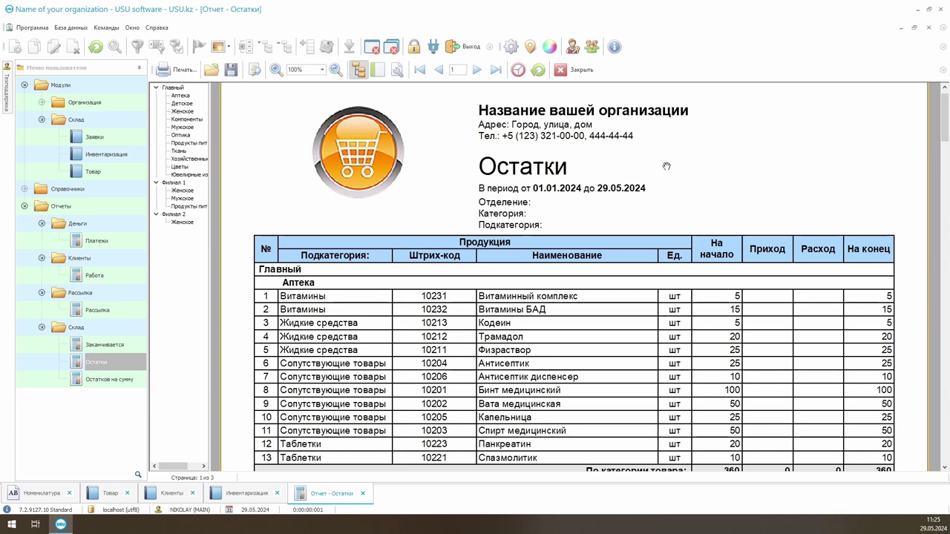
pyautogui.click(943, 173)
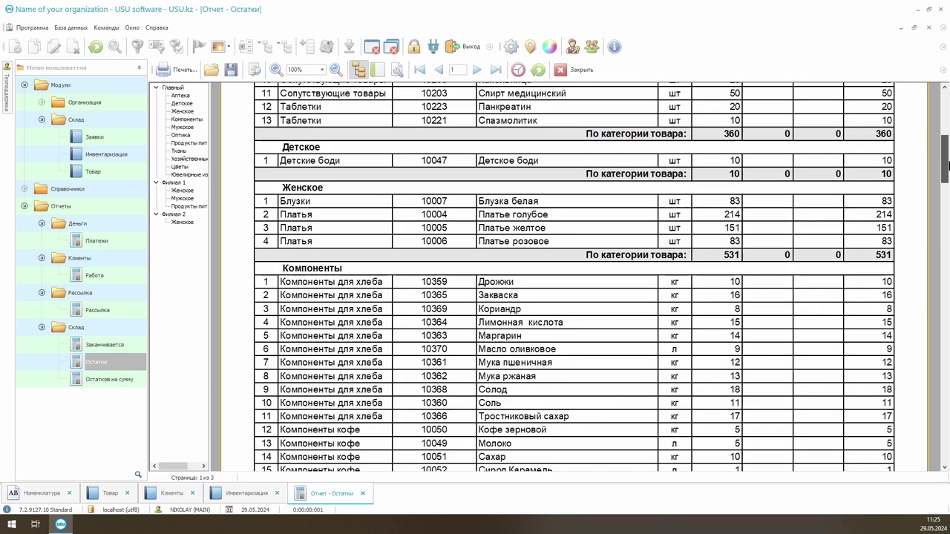
pyautogui.moveTo(946, 167); pyautogui.dragTo(928, 85)
pyautogui.click(561, 69)
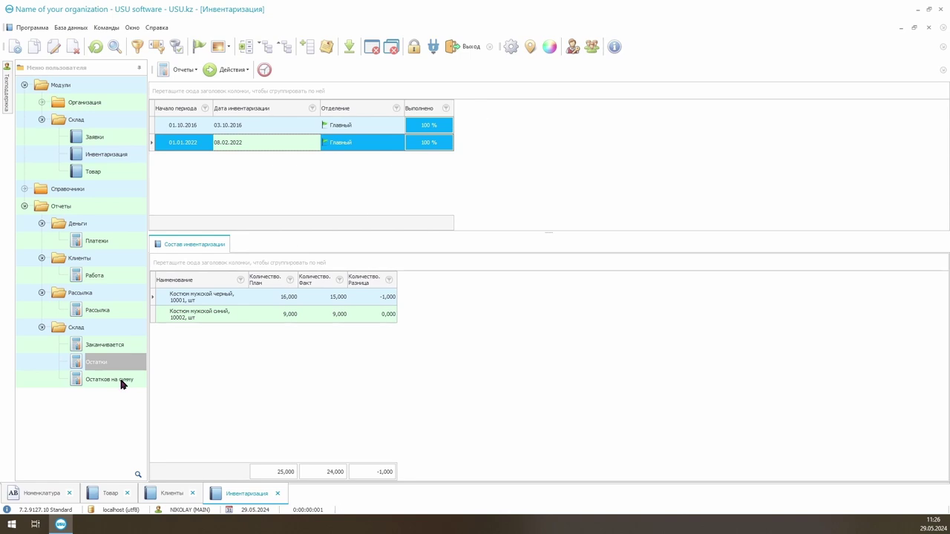
# Generate the Остатков на сумму report with the start date set to 29.04.2020.
pyautogui.click(124, 383)
pyautogui.click(552, 81)
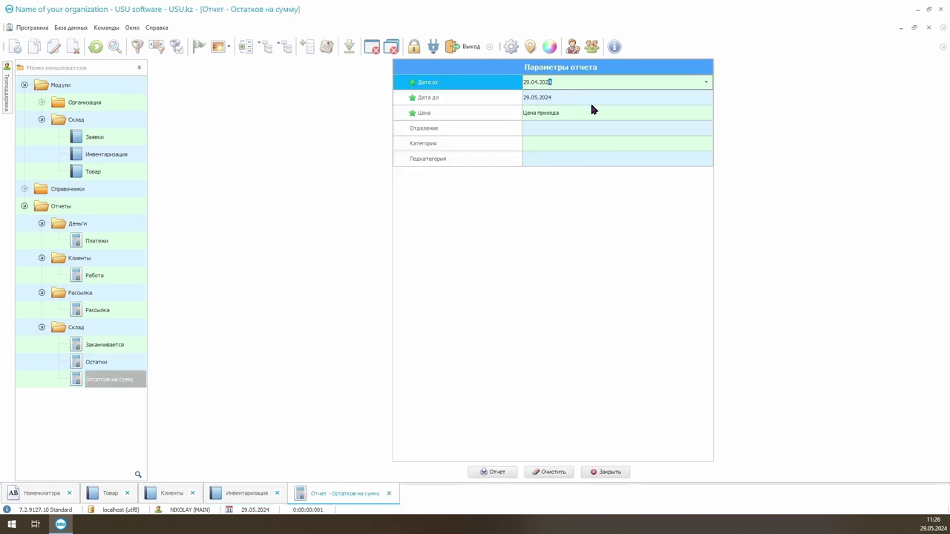
pyautogui.write('0')
pyautogui.click(496, 472)
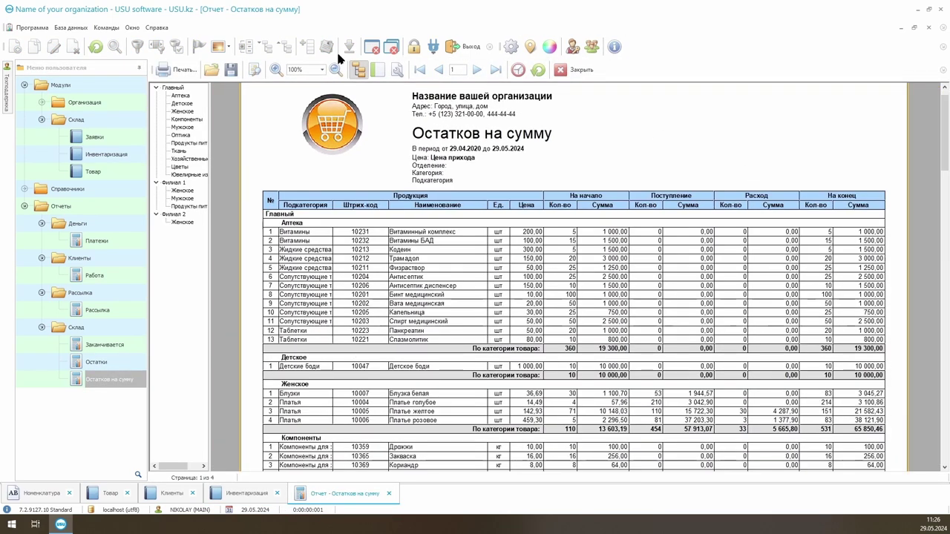
# Enlarge the Остатков на сумму report to 125%, examine its quantities and sums through the pages, and close it.
pyautogui.click(276, 69)
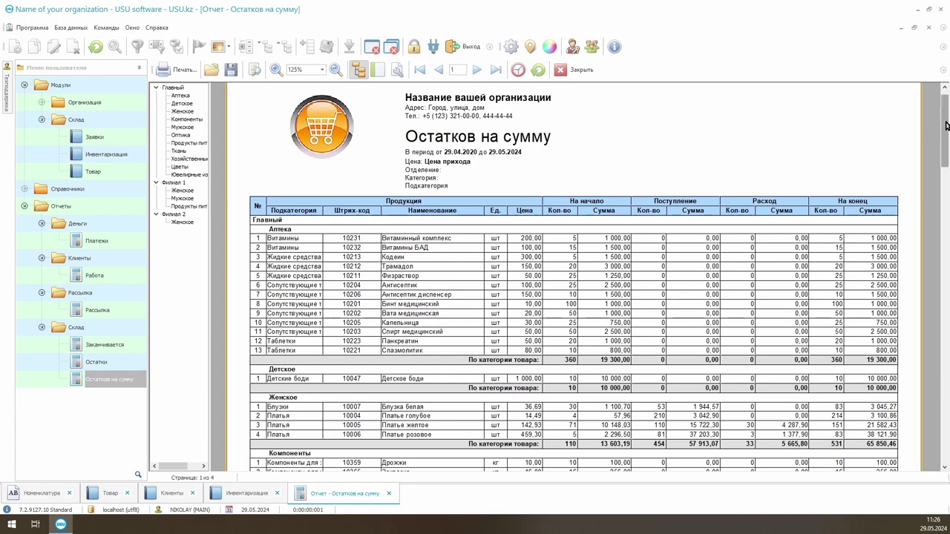
pyautogui.scroll(-3, 945, 125)
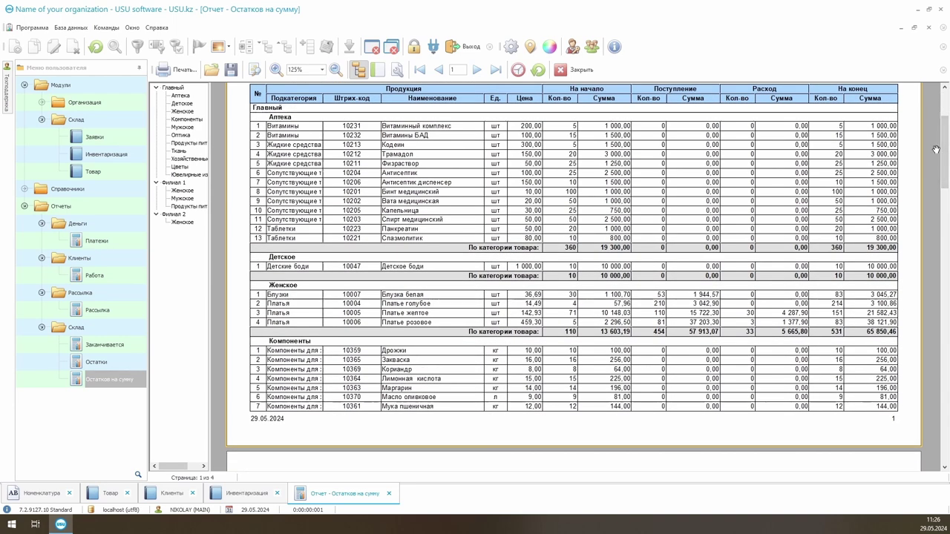
pyautogui.moveTo(945, 154); pyautogui.dragTo(946, 319)
pyautogui.click(575, 69)
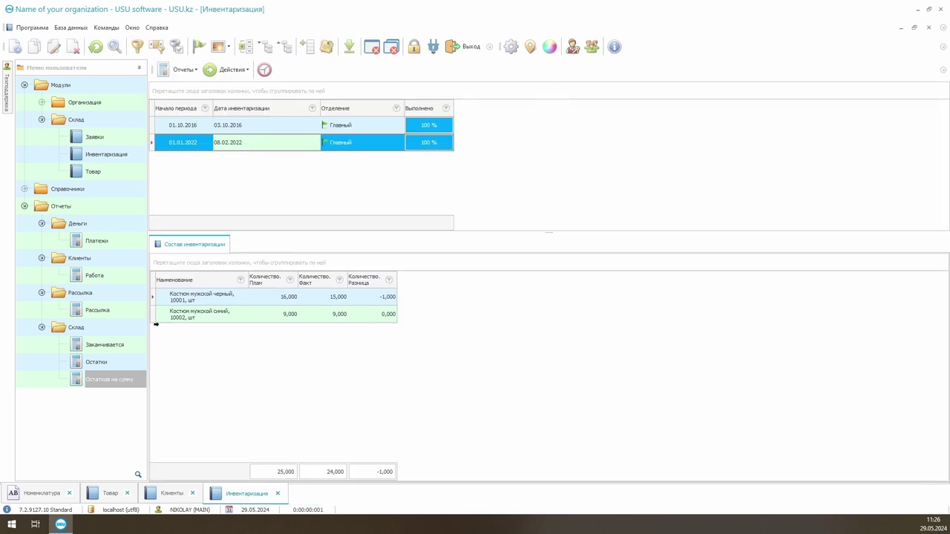
# Open the Заканчивается report to examine products running low, and close it.
pyautogui.click(131, 345)
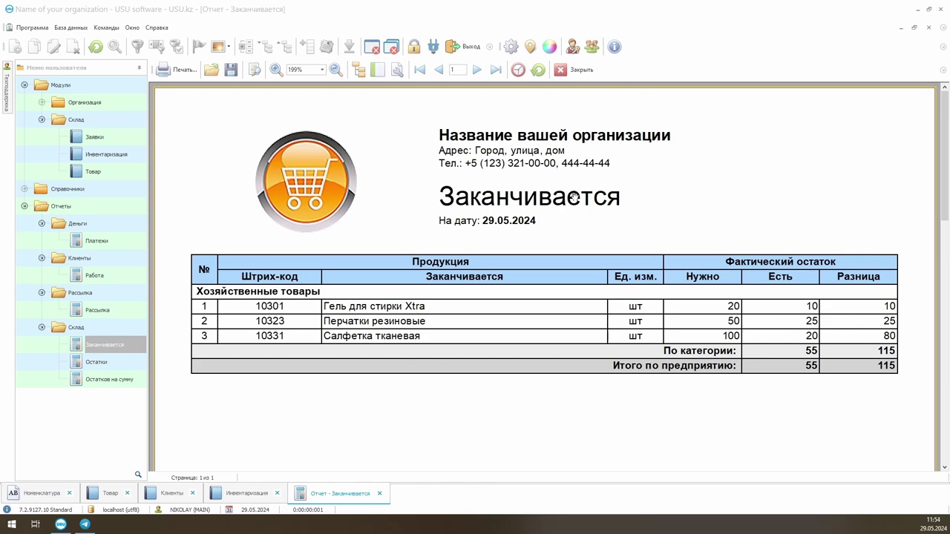
pyautogui.click(562, 68)
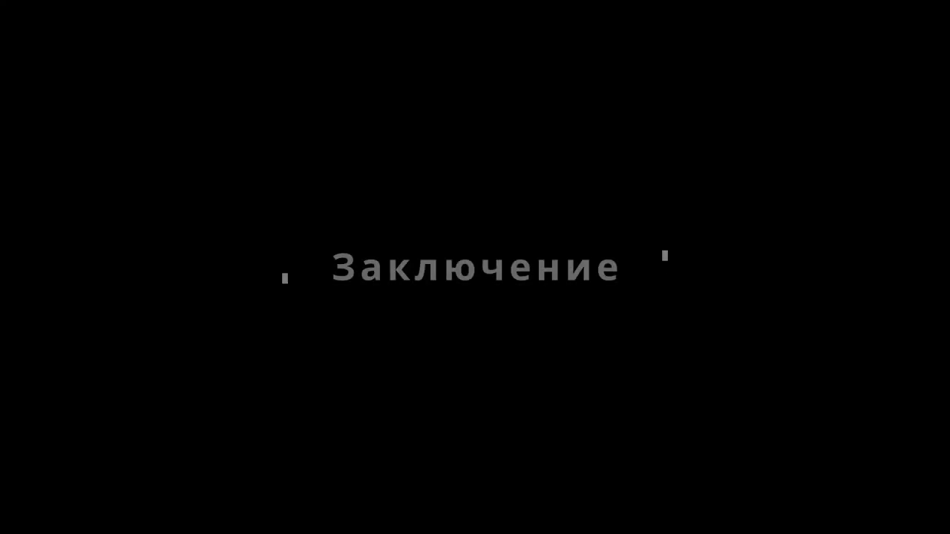